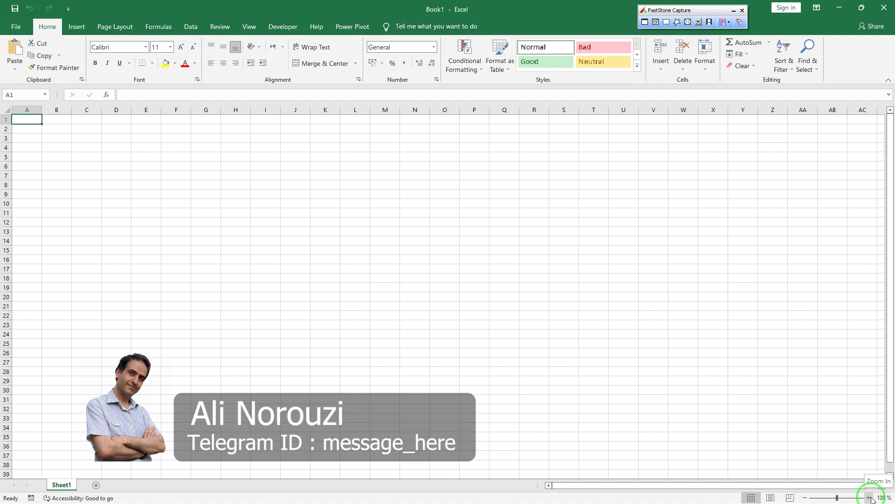
- Zoom the worksheet view in to 140%
{"action": "left_click", "coordinate": [871, 498]}
{"action": "left_click", "coordinate": [870, 498]}
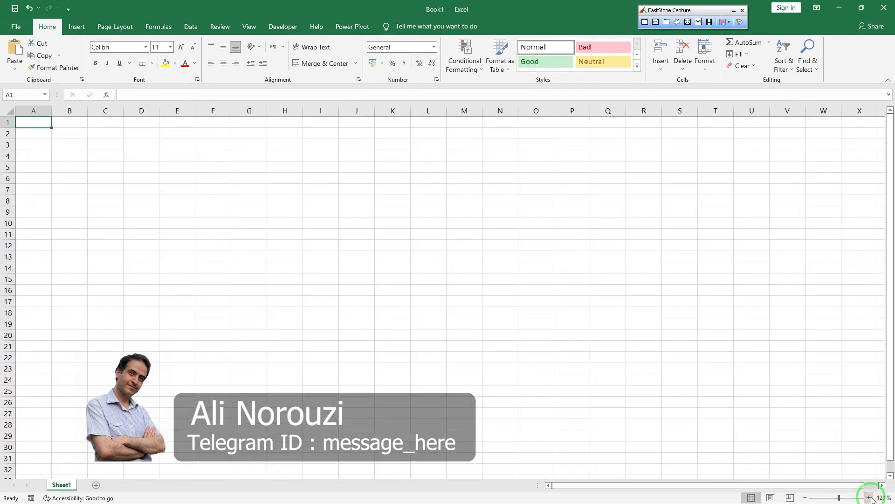
{"action": "left_click", "coordinate": [870, 498]}
{"action": "left_click", "coordinate": [870, 498]}
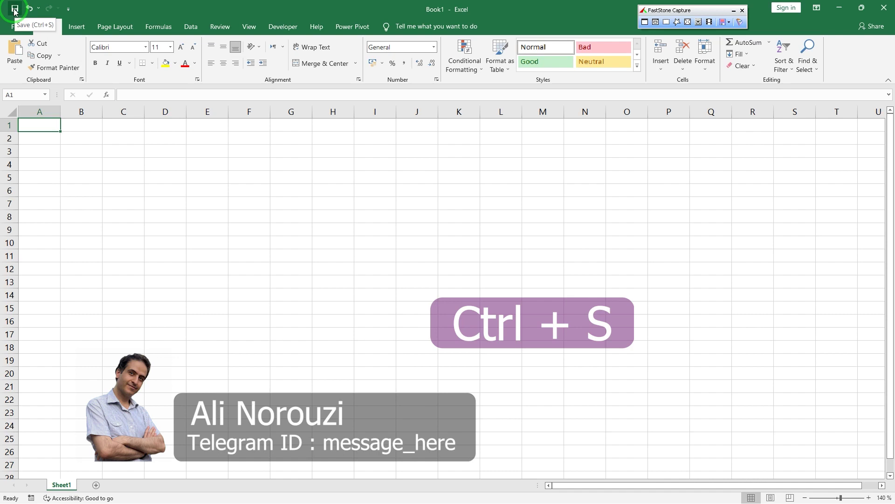
- Save the workbook in the Documents folder as "Test File" in Excel Workbook (*.xlsx) format
{"action": "left_click", "coordinate": [14, 10]}
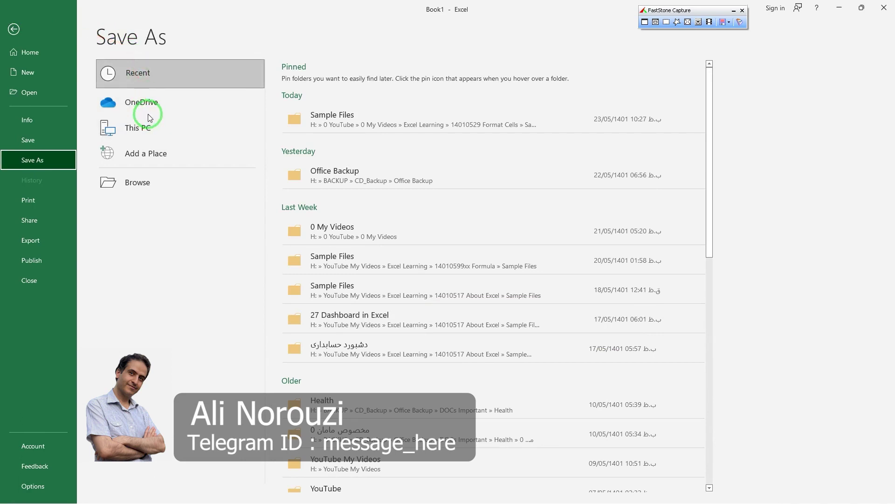
{"action": "left_click", "coordinate": [14, 30]}
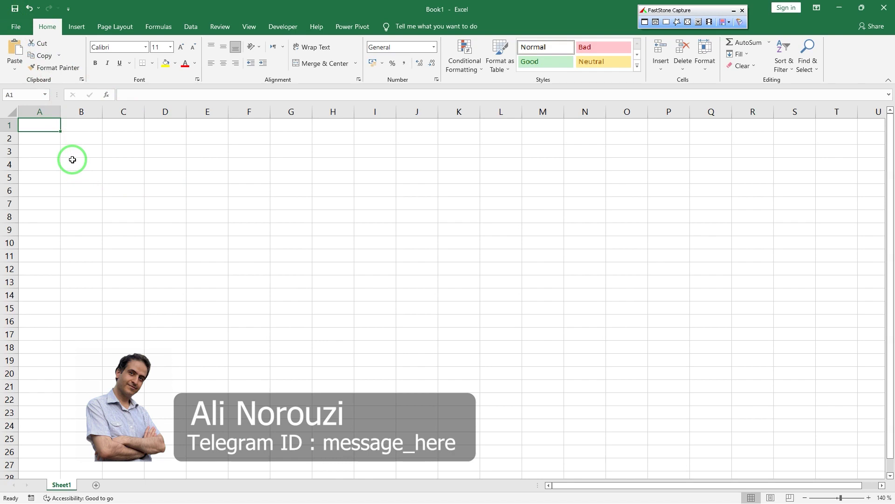
{"action": "left_click", "coordinate": [15, 28]}
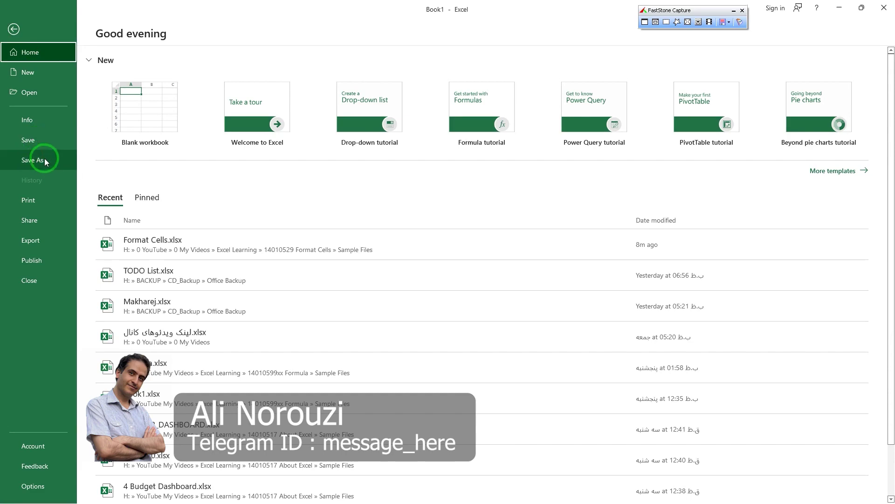
{"action": "left_click", "coordinate": [44, 159]}
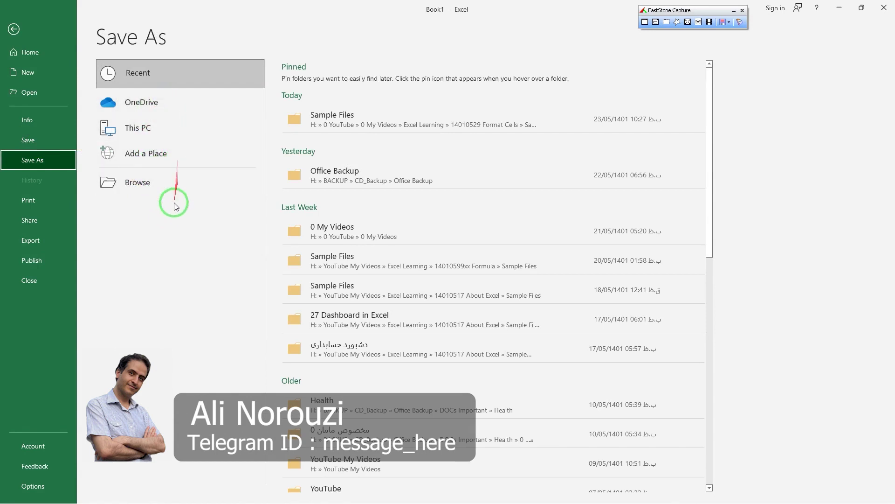
{"action": "left_click", "coordinate": [132, 184]}
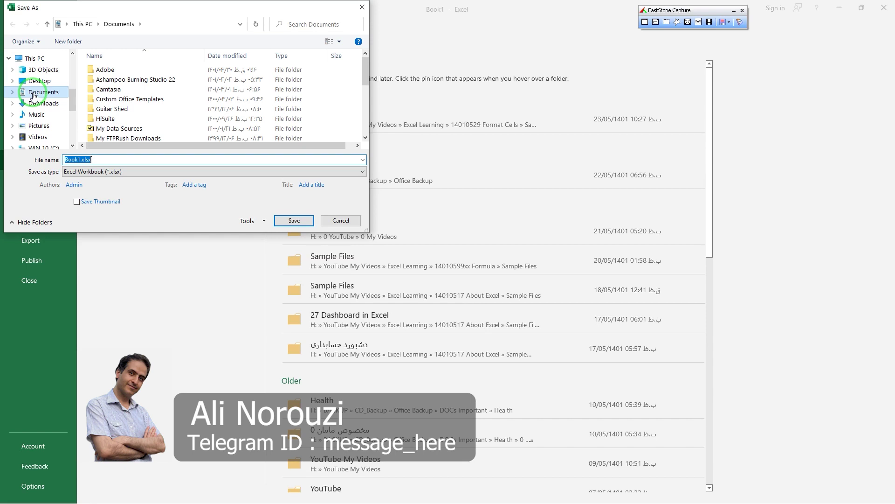
{"action": "left_click", "coordinate": [91, 162]}
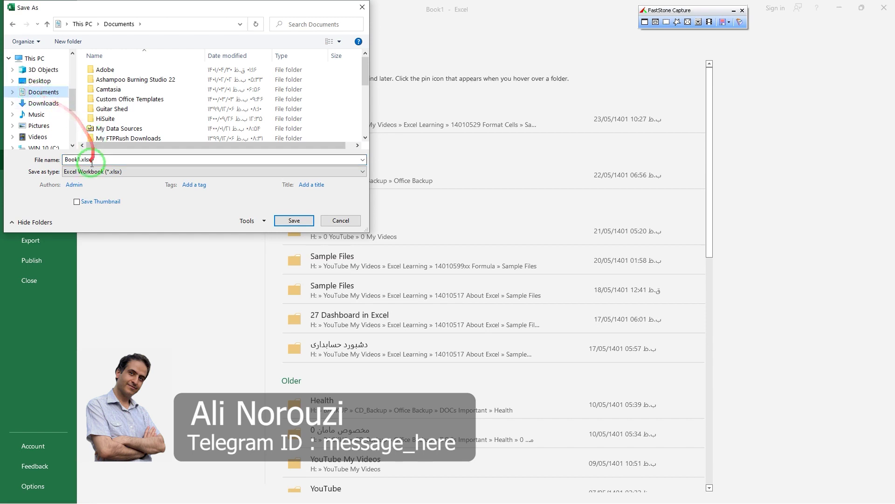
{"action": "double_click", "coordinate": [79, 160]}
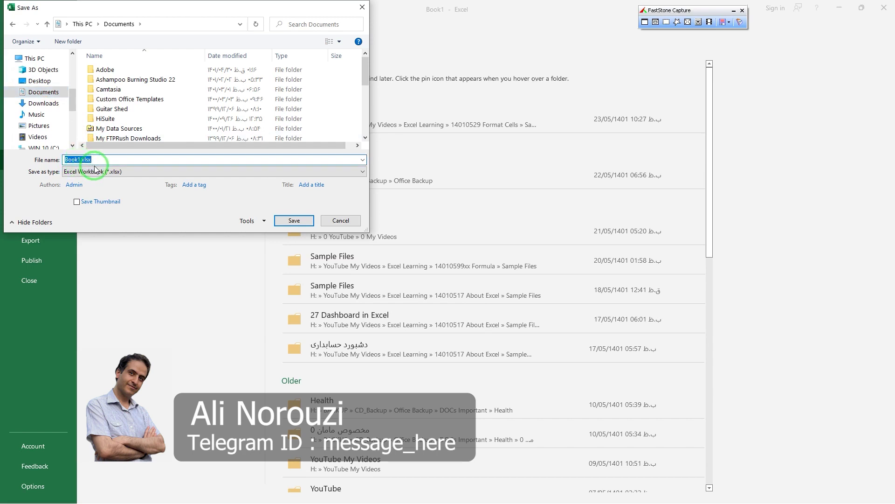
{"action": "type", "text": "Test File"}
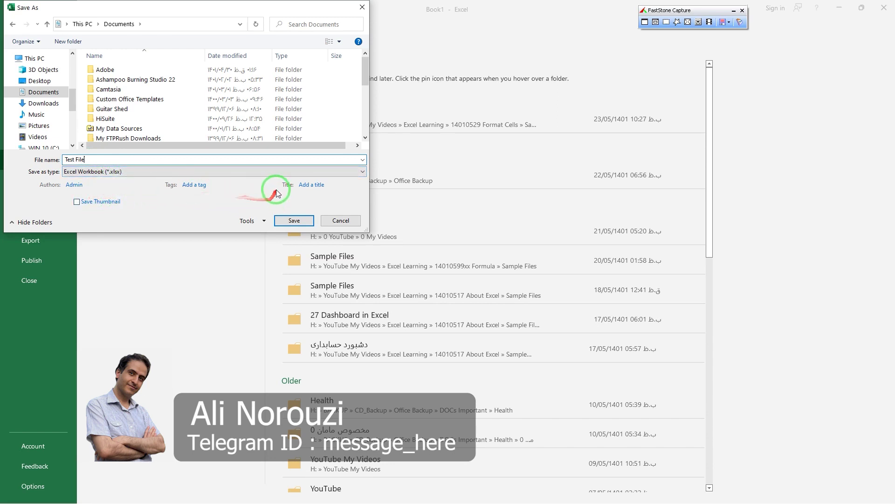
{"action": "left_click", "coordinate": [135, 172]}
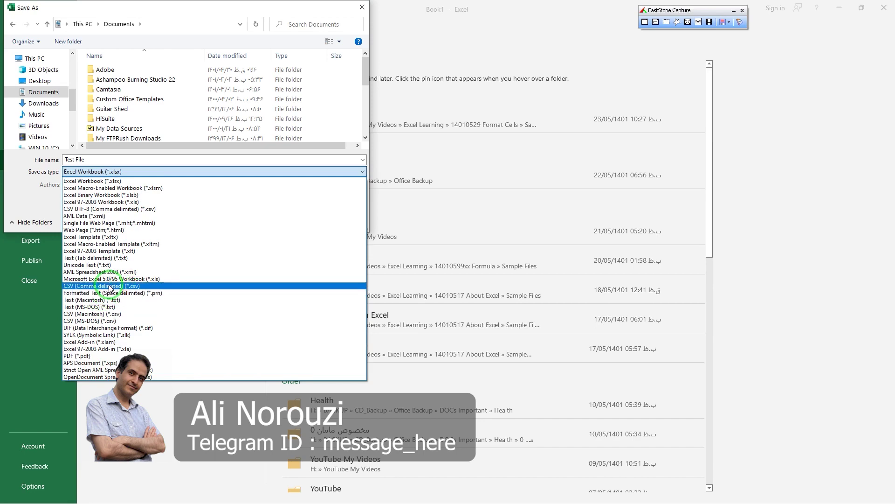
{"action": "left_click", "coordinate": [21, 175]}
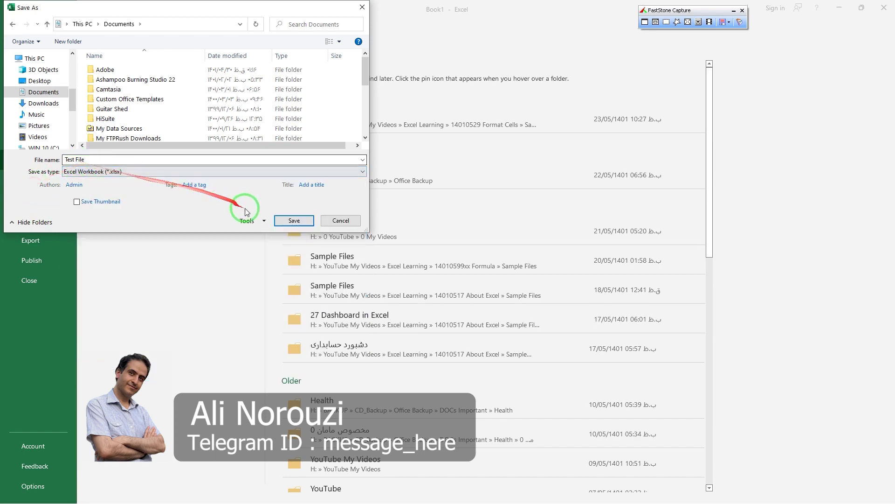
{"action": "left_click", "coordinate": [294, 220]}
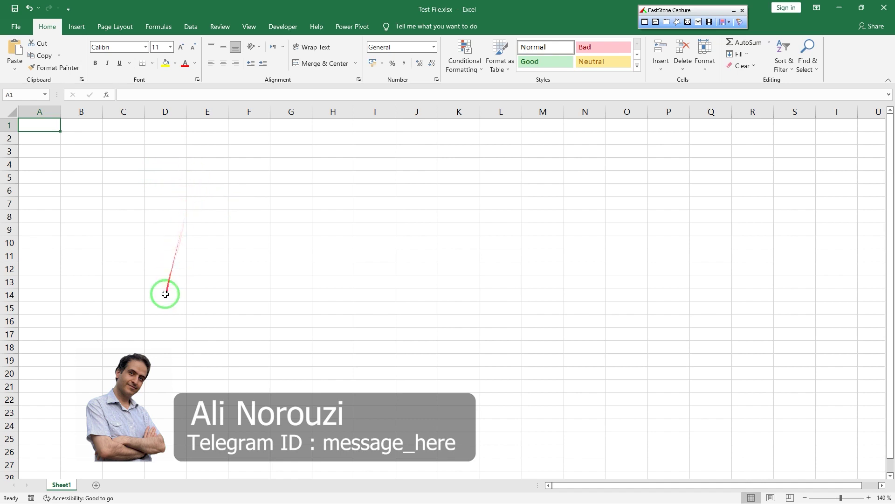
- Rename the Sheet1 worksheet as "کاربرگ نمونه"
{"action": "double_click", "coordinate": [68, 485]}
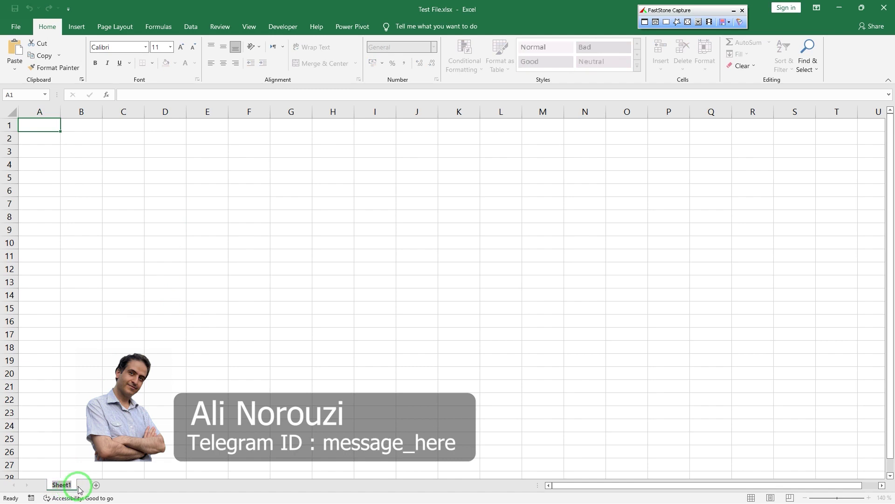
{"action": "type", "text": ";"}
{"action": "type", "text": "اربرگ نمونه"}
{"action": "key", "text": "Return"}
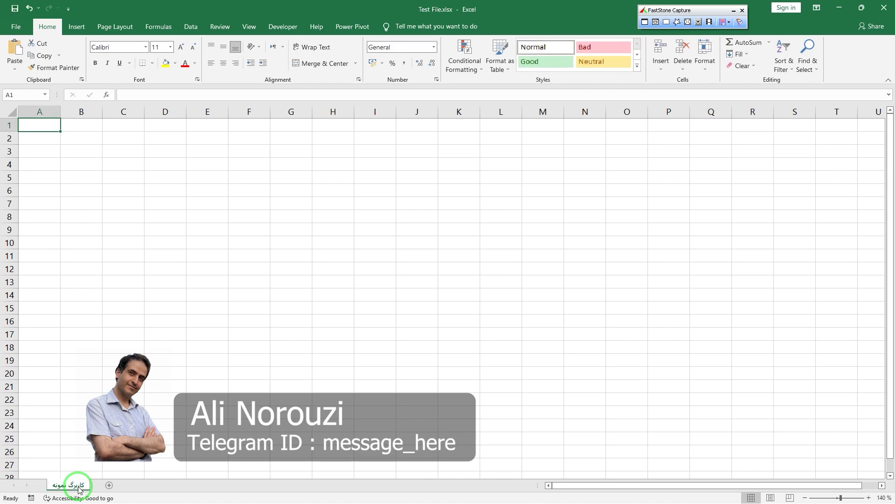
- Add a second worksheet and name it "کاربرگ ۲"
{"action": "left_click", "coordinate": [108, 486]}
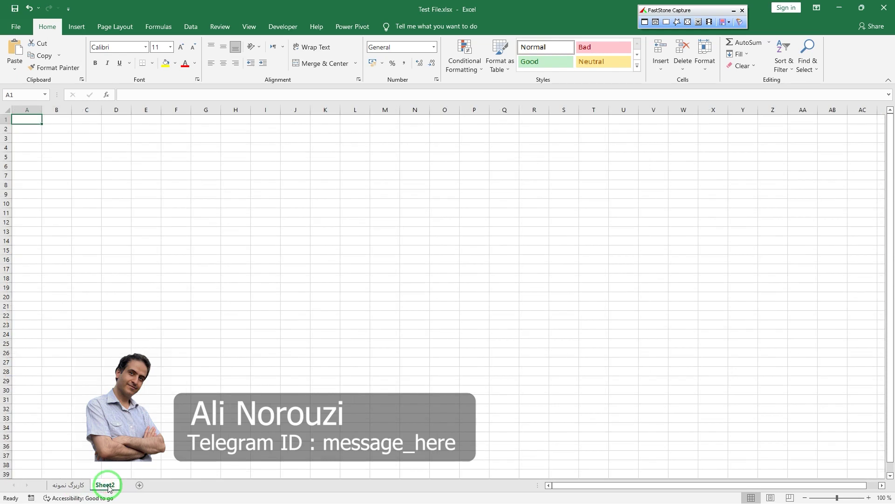
{"action": "double_click", "coordinate": [106, 486]}
{"action": "type", "text": "کا"}
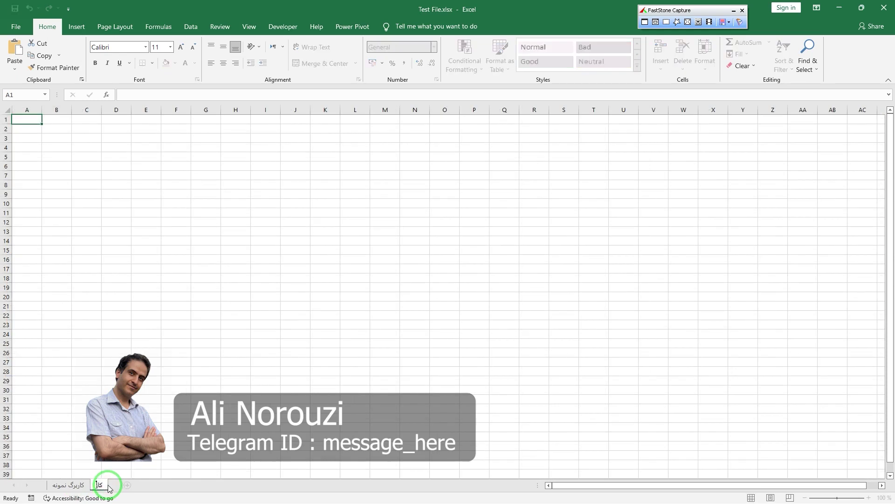
{"action": "type", "text": "ربرگ ۲"}
{"action": "key", "text": "Return"}
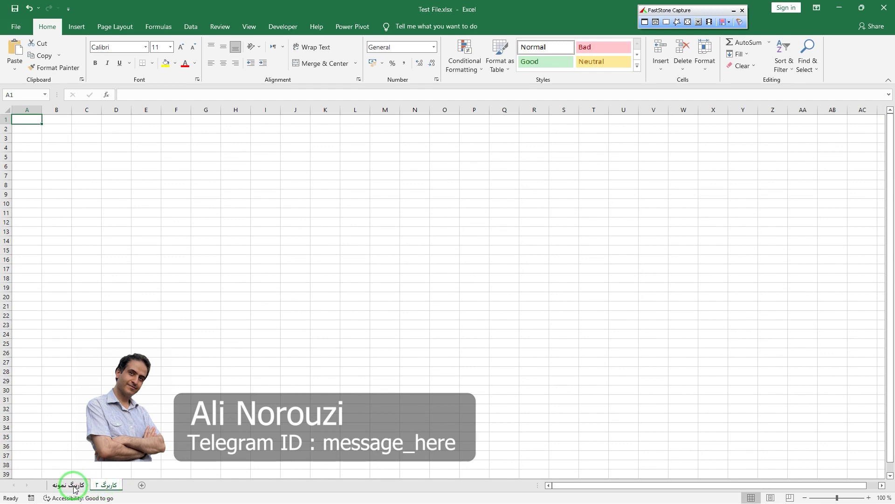
- Switch back and forth between the two worksheets, finishing on "کاربرگ نمونه"
{"action": "left_click", "coordinate": [73, 486]}
{"action": "left_click", "coordinate": [107, 486]}
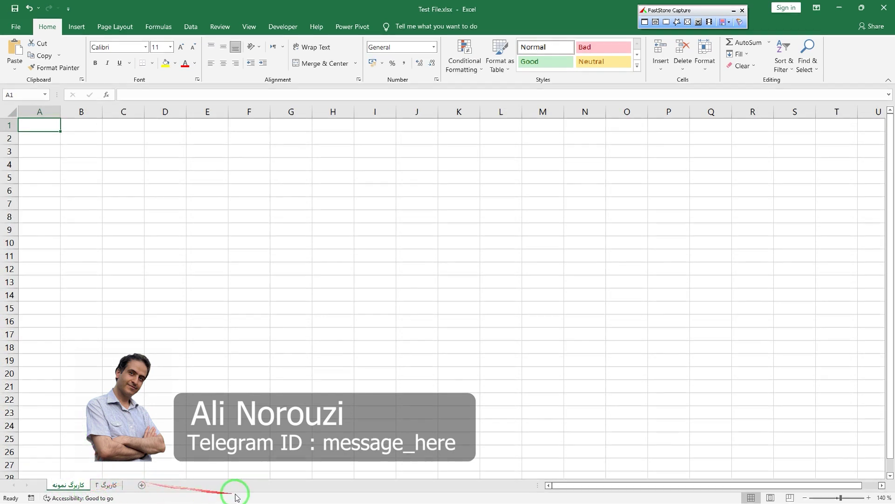
{"action": "left_click", "coordinate": [107, 485]}
{"action": "left_click", "coordinate": [86, 486]}
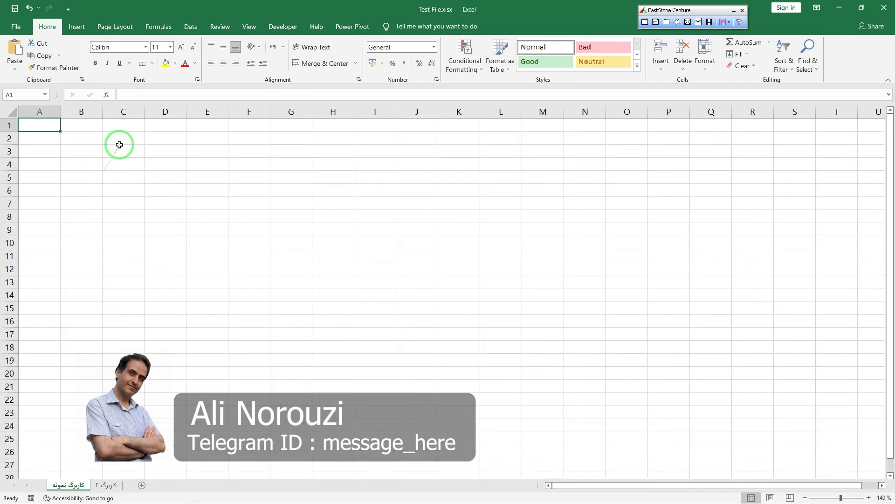
- Enter the column headings "ستون 1" in cell C3 and "ستون 2" in cell D3
{"action": "left_click", "coordinate": [121, 139]}
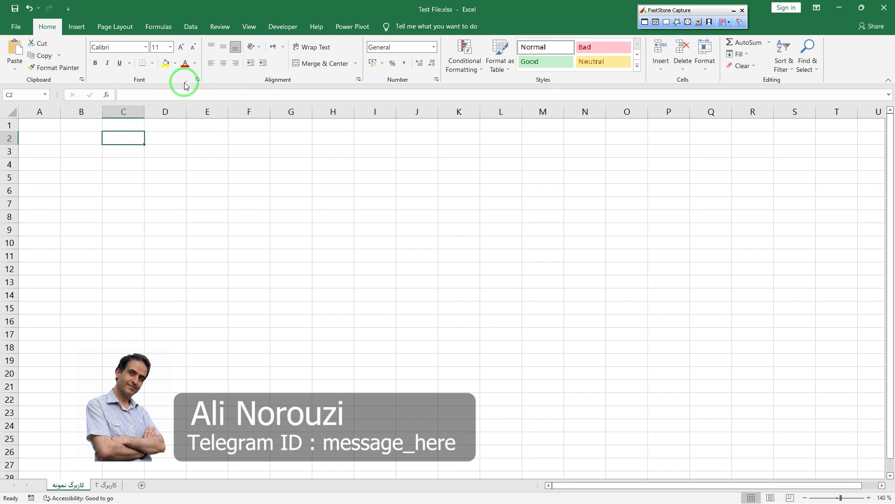
{"action": "left_click", "coordinate": [118, 150]}
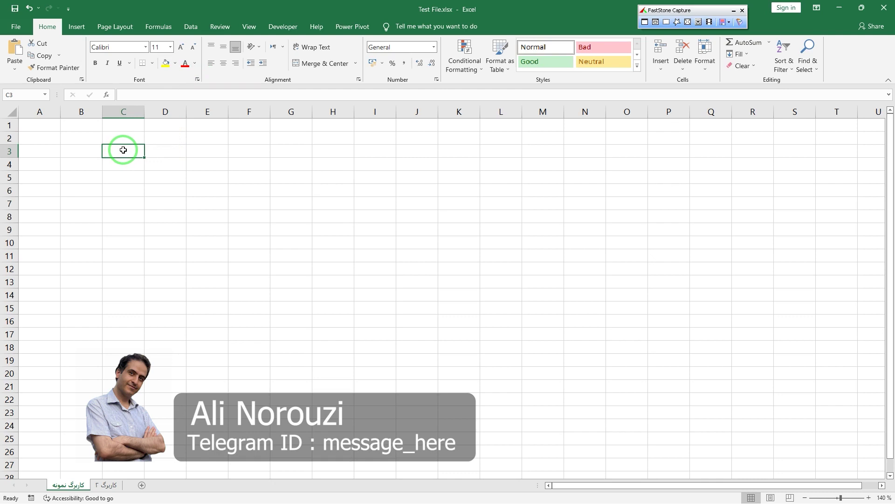
{"action": "type", "text": "ستون 1"}
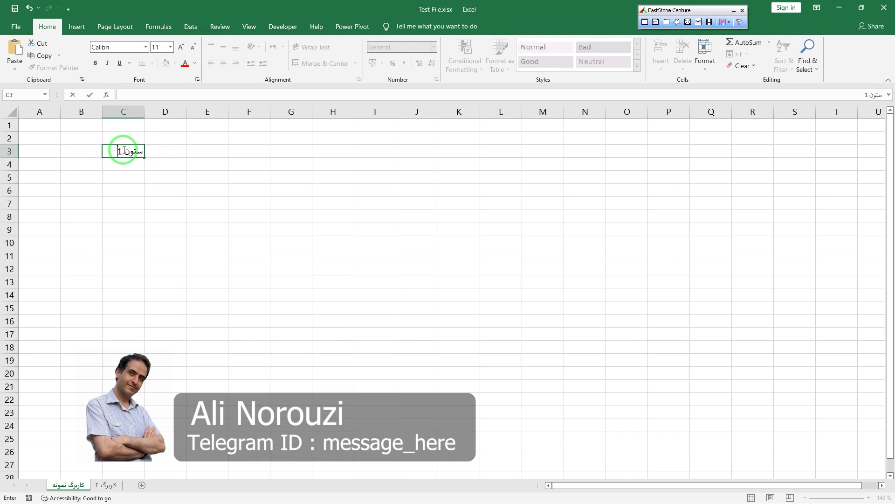
{"action": "key", "text": "Return"}
{"action": "key", "text": "Right"}
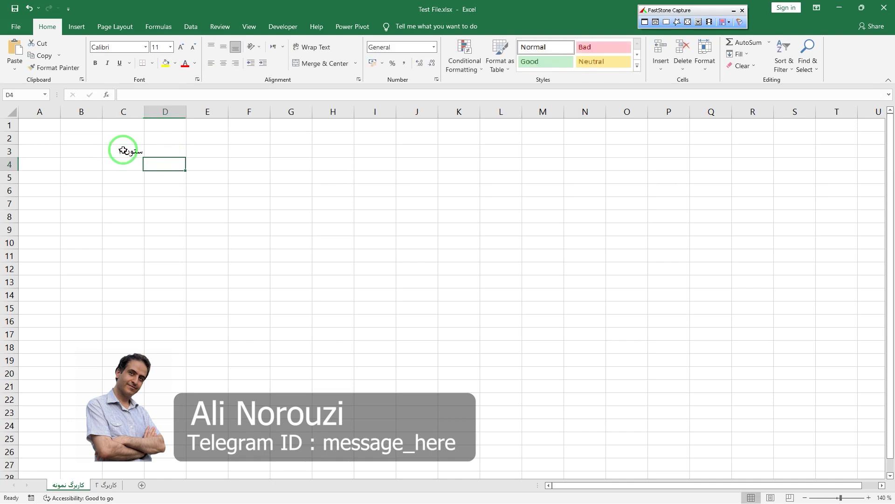
{"action": "key", "text": "Up"}
{"action": "type", "text": "س"}
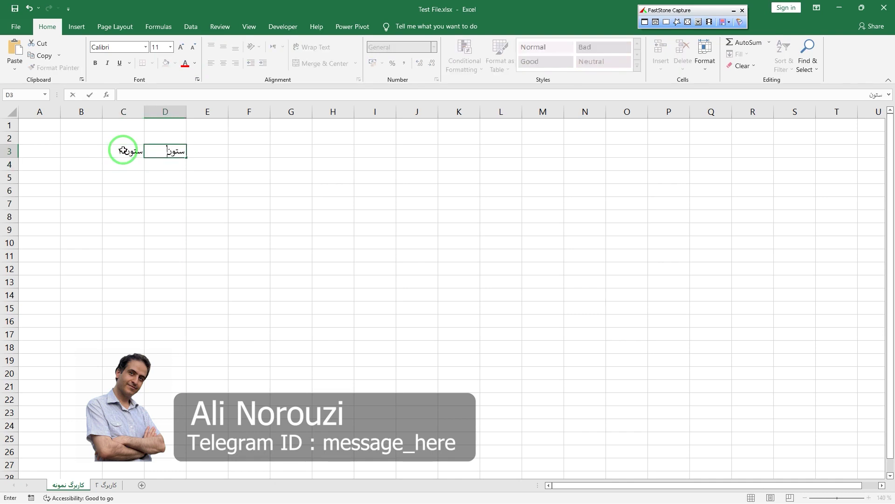
{"action": "key", "text": "Return"}
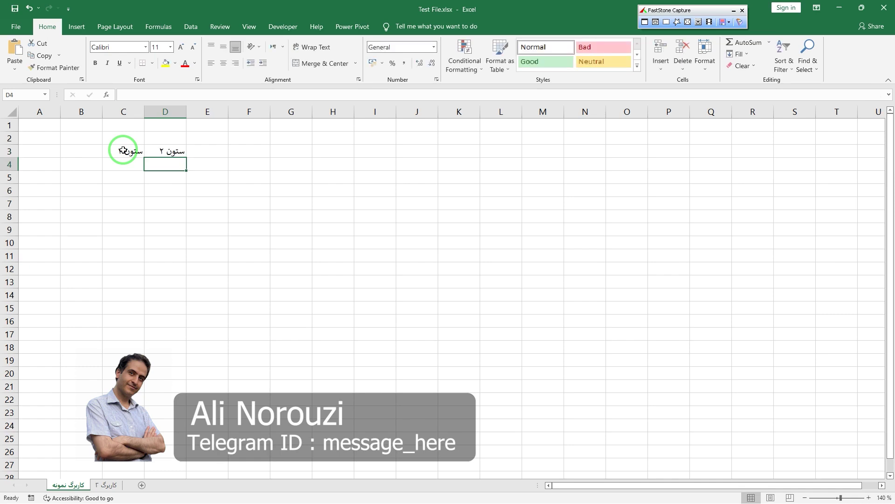
- Extend the column headings in C3:D3 as a series across to G3, up to "ستون 5"
{"action": "left_click", "coordinate": [166, 152]}
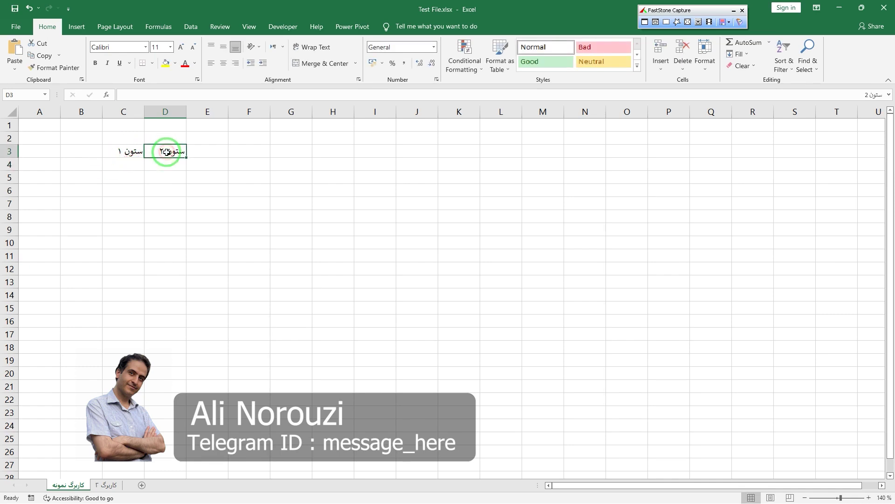
{"action": "left_click", "coordinate": [127, 152]}
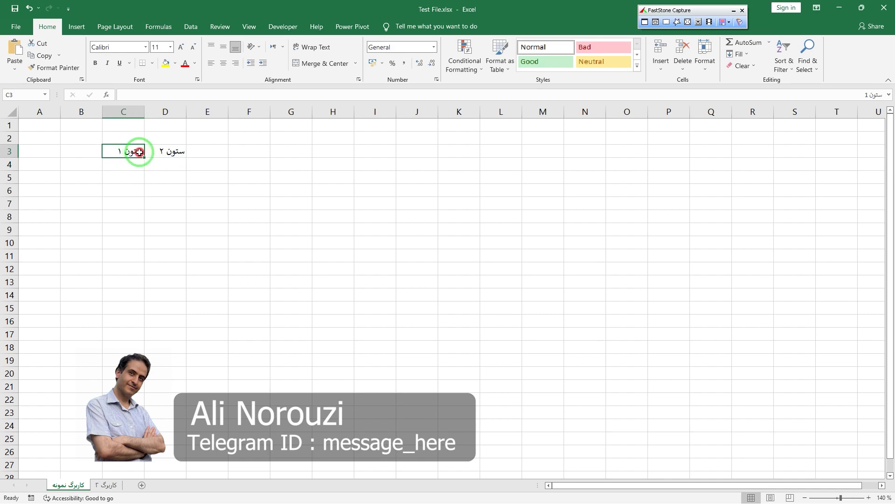
{"action": "left_click_drag", "start_coordinate": [139, 152], "coordinate": [169, 152]}
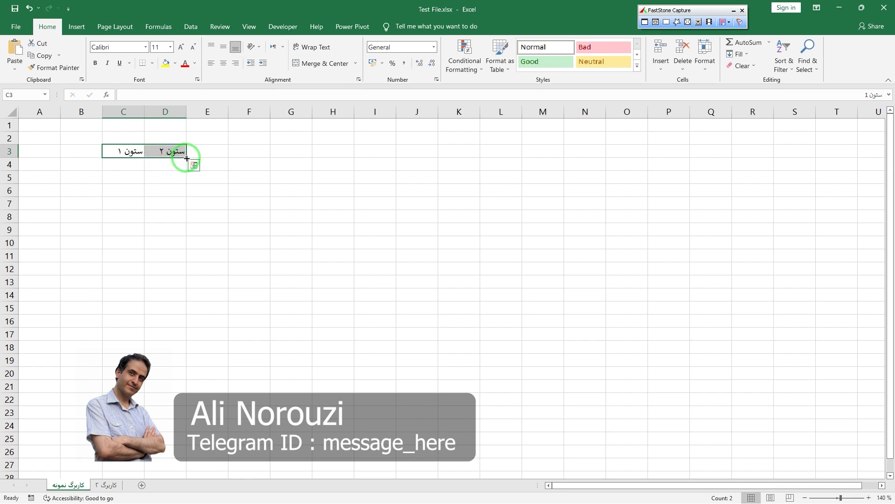
{"action": "left_click_drag", "start_coordinate": [187, 159], "coordinate": [307, 155]}
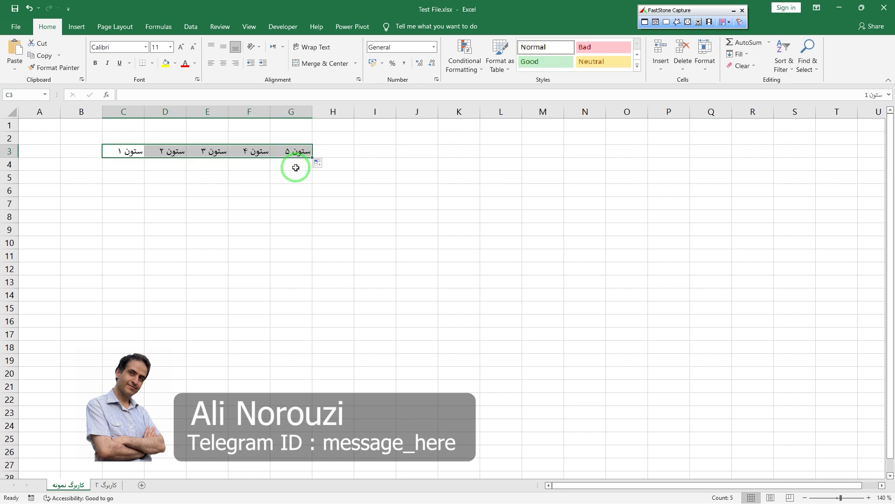
- Enter the row labels "ردیف 1" in B4 and "ردیف 2" in B5, and extend the series down to B8
{"action": "left_click", "coordinate": [95, 165]}
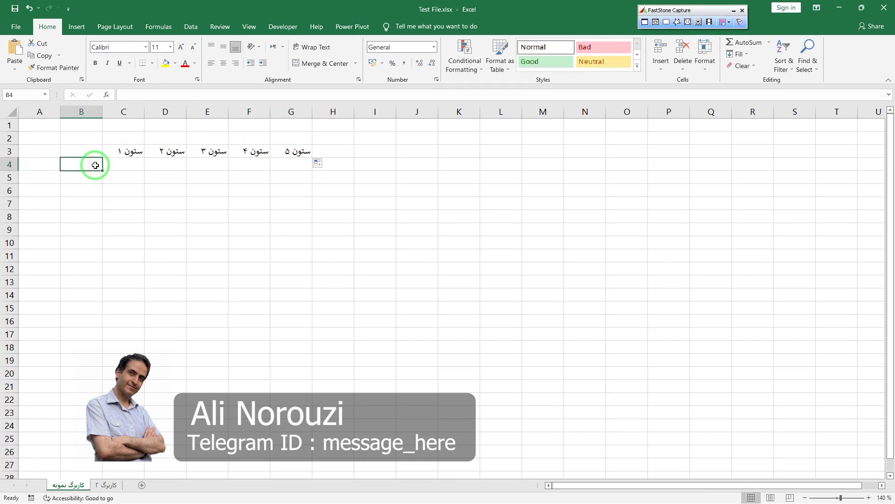
{"action": "type", "text": "ردیف 1"}
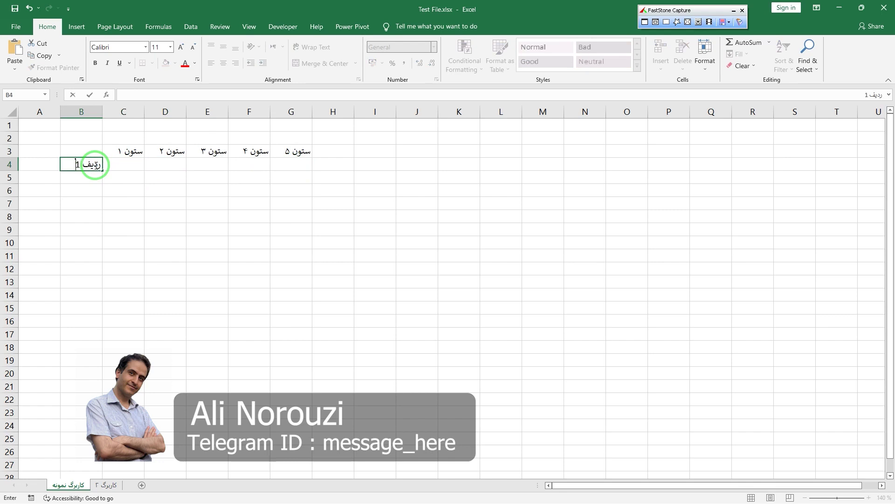
{"action": "key", "text": "Return"}
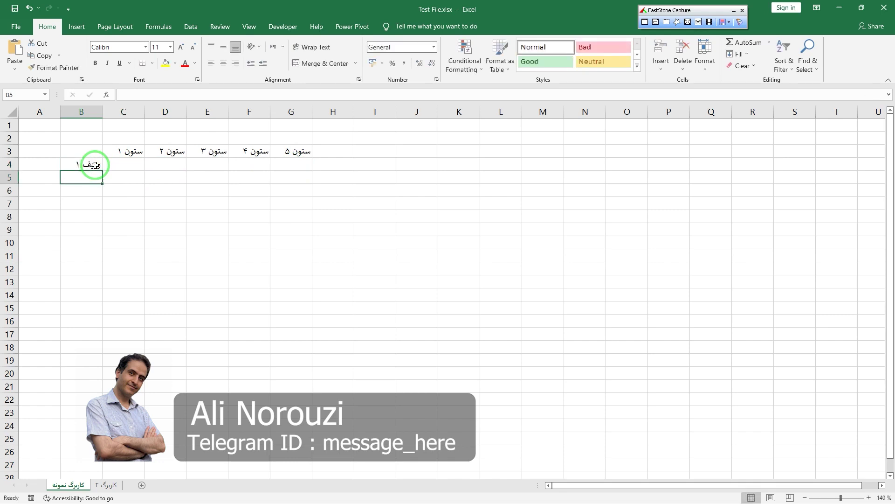
{"action": "type", "text": "ردیف 1"}
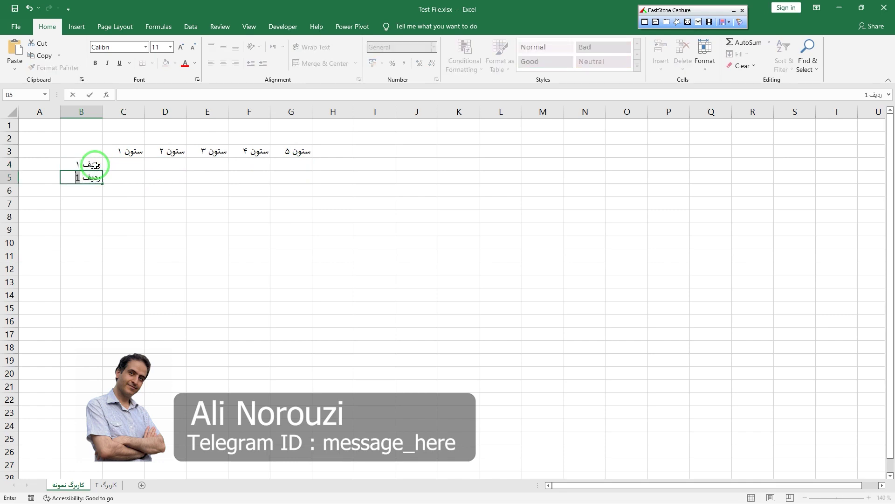
{"action": "type", "text": "2"}
{"action": "key", "text": "Return"}
{"action": "left_click_drag", "start_coordinate": [94, 165], "coordinate": [104, 224]}
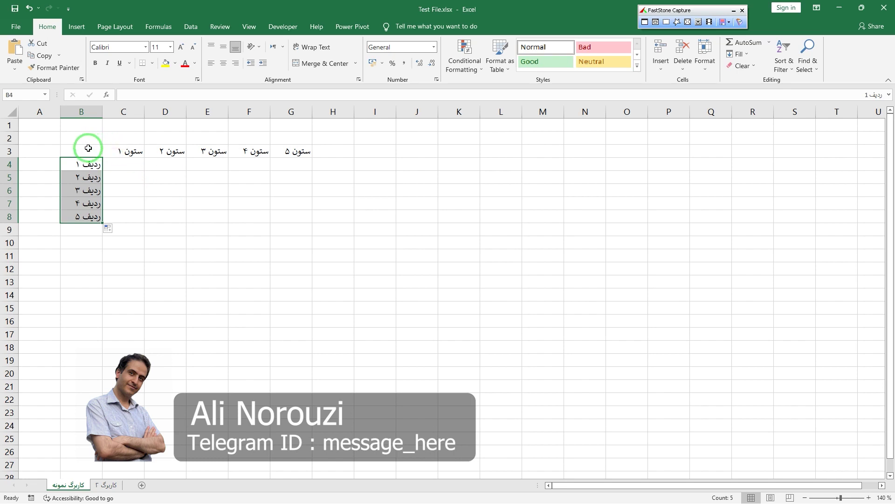
- Change the font of the whole table range B3:G8 to B Mitra
{"action": "left_click_drag", "start_coordinate": [86, 148], "coordinate": [279, 218]}
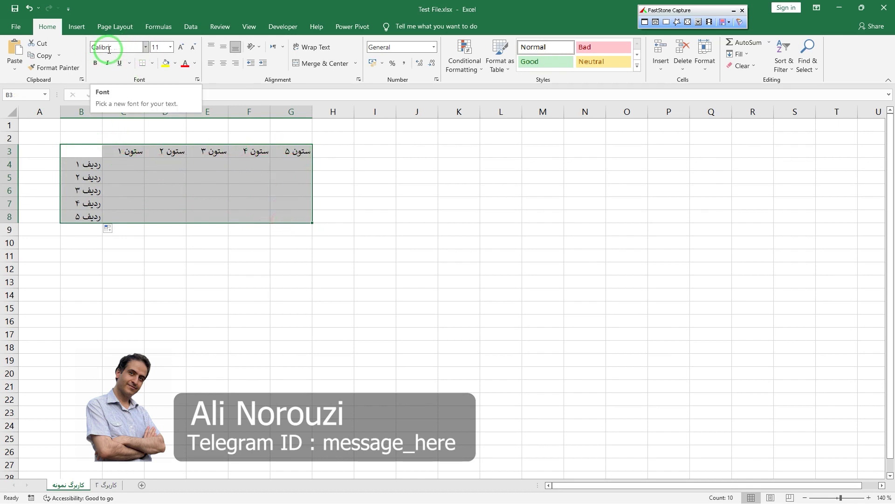
{"action": "left_click", "coordinate": [146, 46]}
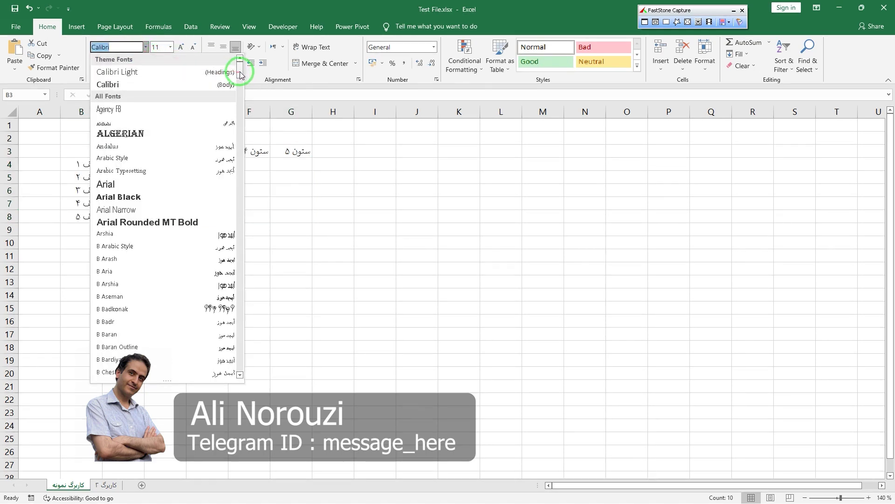
{"action": "left_click_drag", "start_coordinate": [239, 69], "coordinate": [241, 75]}
{"action": "left_click_drag", "start_coordinate": [241, 81], "coordinate": [242, 99]}
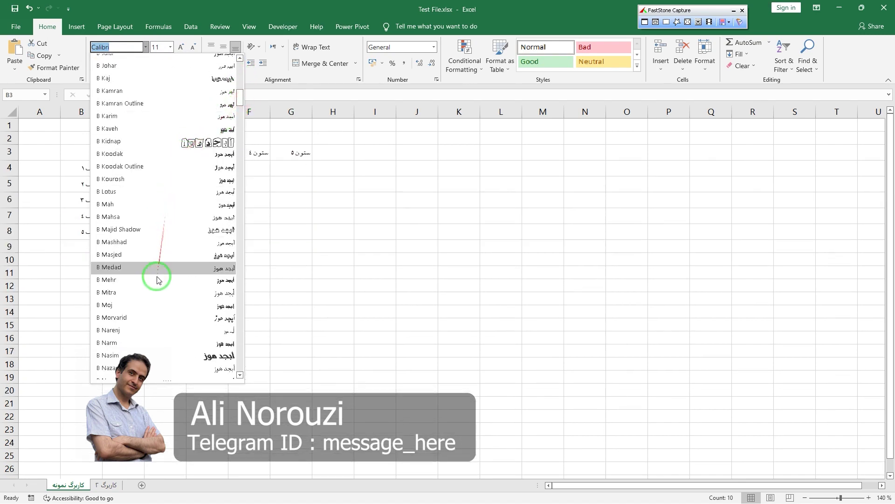
{"action": "left_click", "coordinate": [120, 292]}
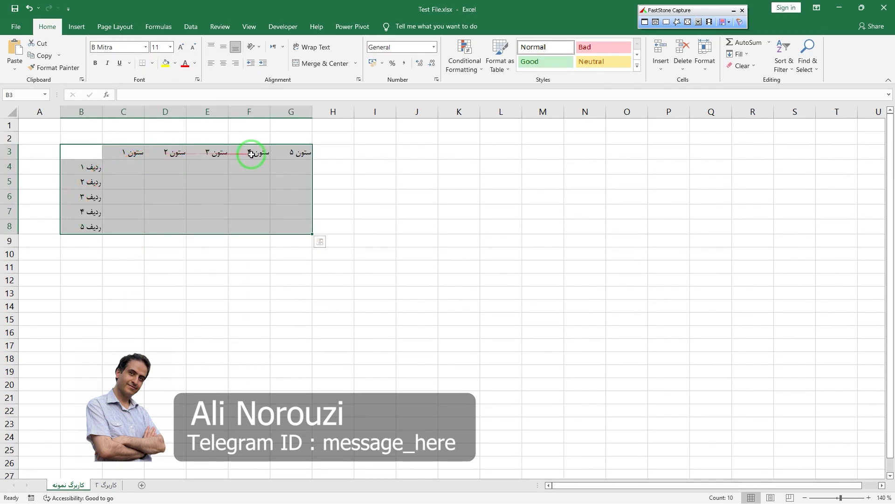
- Set the font size of the table range B3:G8 to 16
{"action": "left_click", "coordinate": [162, 49]}
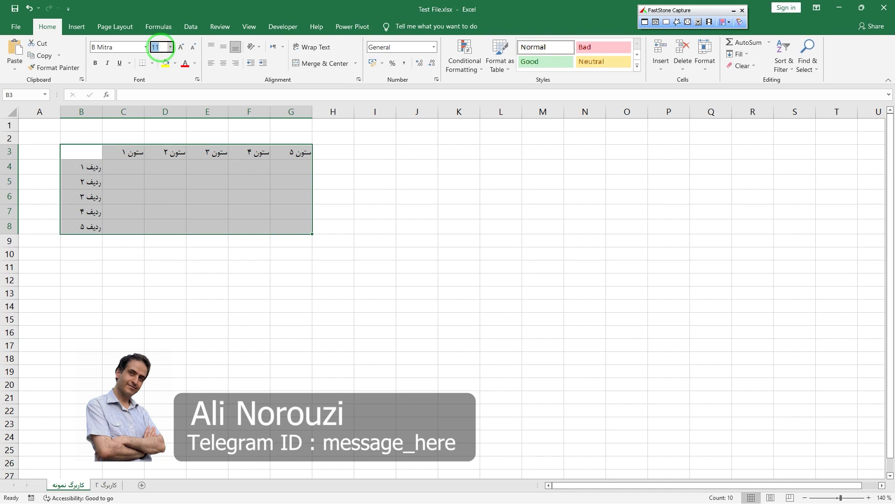
{"action": "type", "text": "16"}
{"action": "key", "text": "Return"}
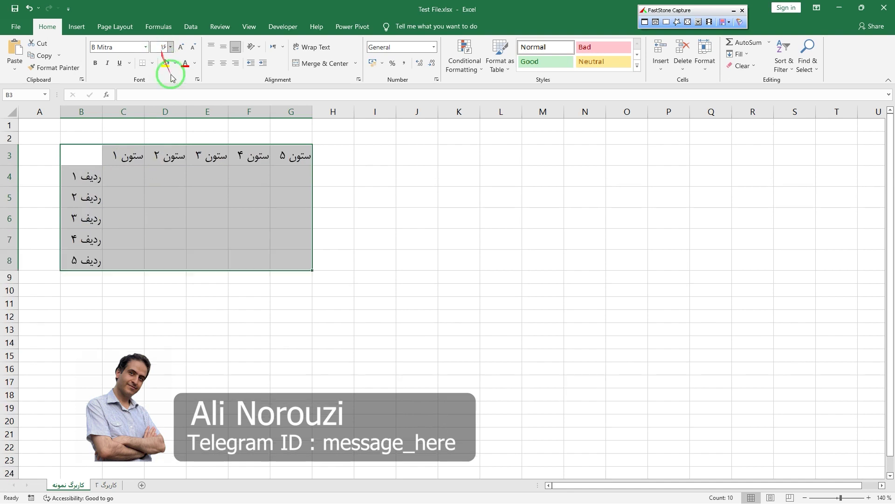
- View the available font sizes, increase the table text one step to 18, and decrease it back to 16
{"action": "left_click", "coordinate": [171, 47]}
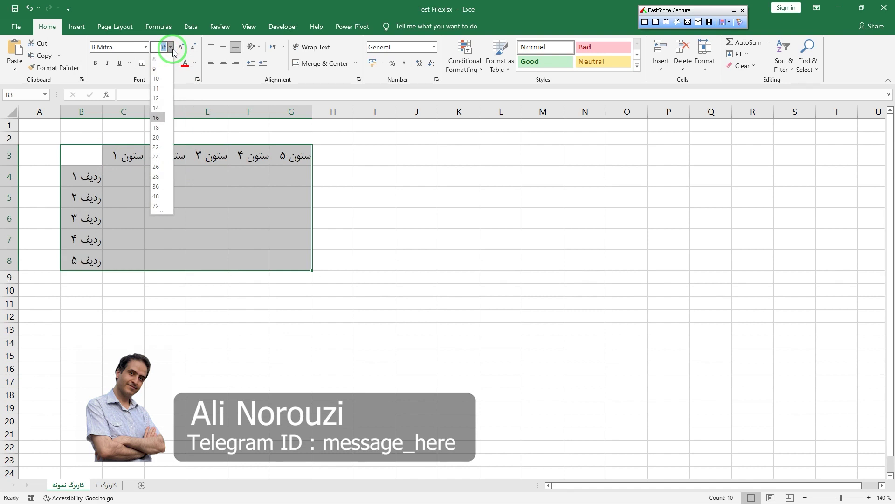
{"action": "left_click", "coordinate": [172, 48]}
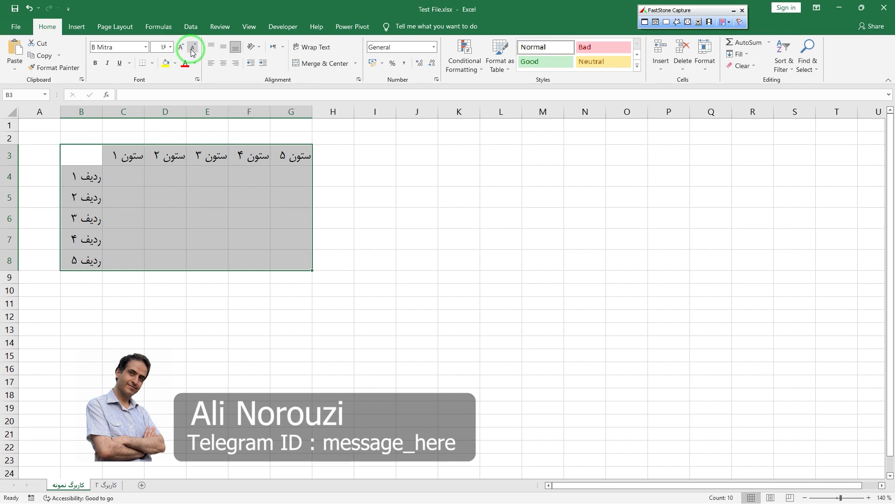
{"action": "left_click", "coordinate": [182, 52]}
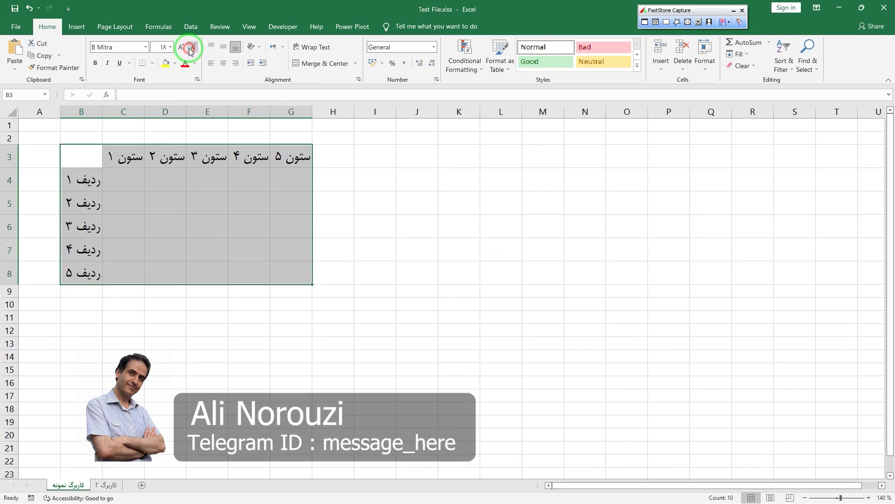
{"action": "left_click", "coordinate": [191, 52]}
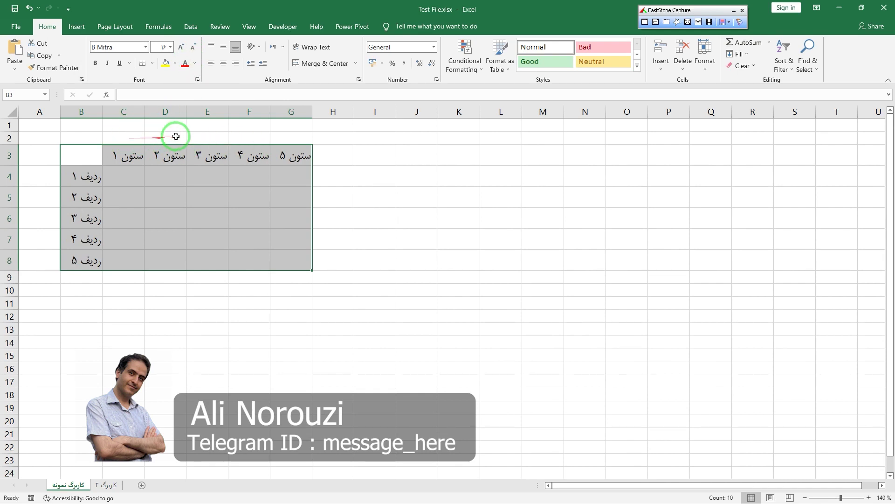
- Widen column C slightly, and give columns C through G one equal, wider width
{"action": "left_click", "coordinate": [132, 137]}
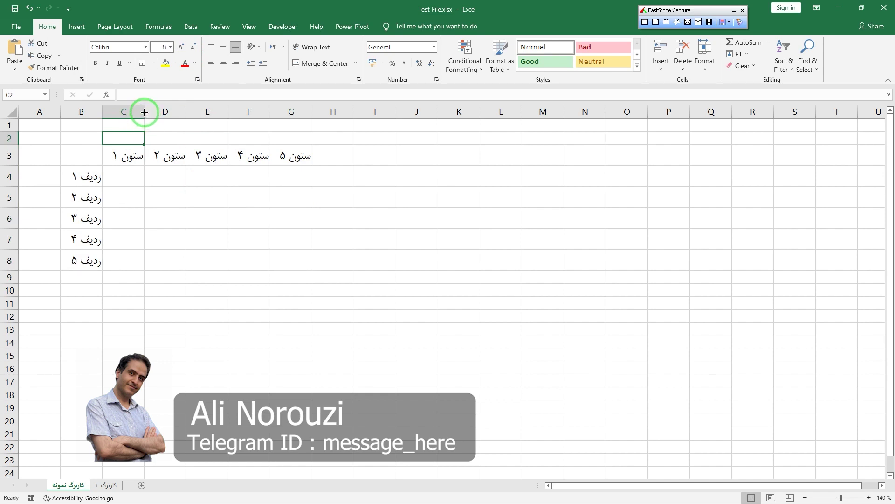
{"action": "left_click_drag", "start_coordinate": [144, 112], "coordinate": [152, 112]}
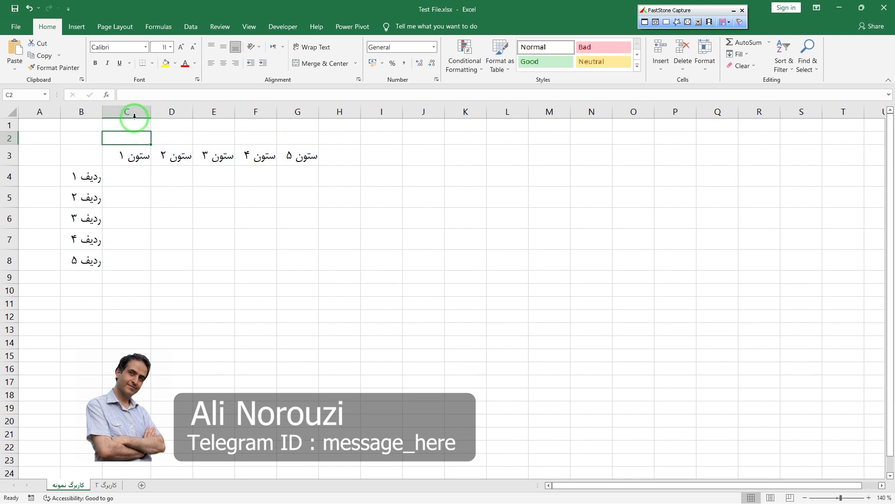
{"action": "left_click", "coordinate": [134, 111]}
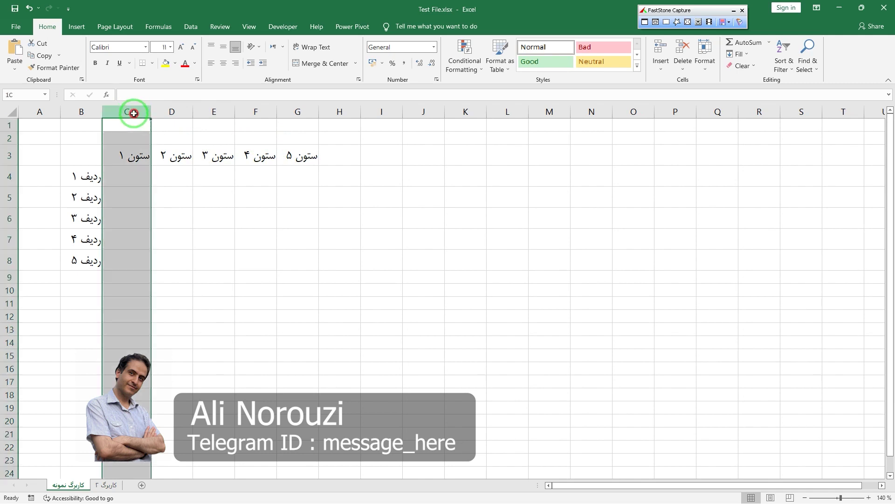
{"action": "left_click_drag", "start_coordinate": [134, 113], "coordinate": [296, 109]}
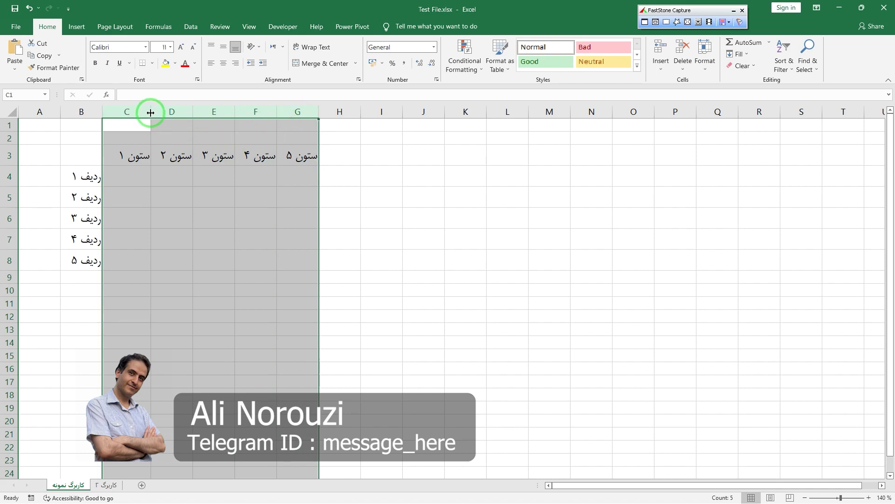
{"action": "left_click_drag", "start_coordinate": [151, 112], "coordinate": [157, 113]}
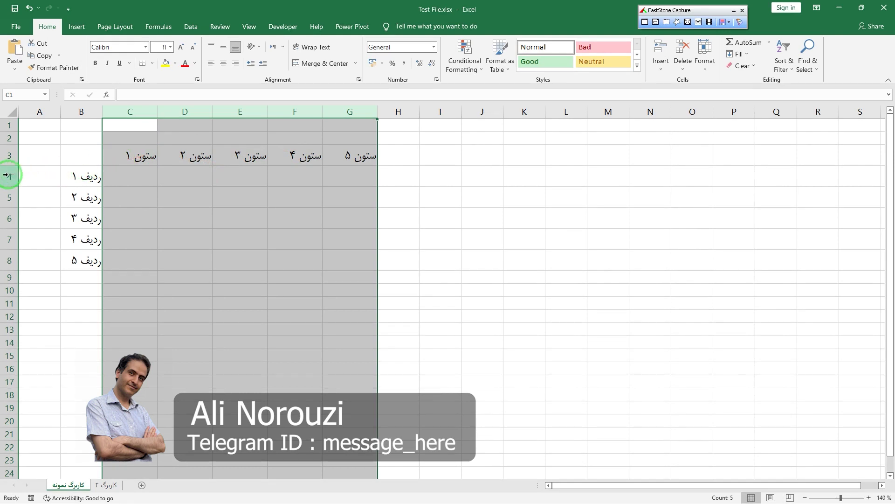
- Increase the height of rows 4 through 8 equally
{"action": "left_click_drag", "start_coordinate": [2, 176], "coordinate": [6, 261]}
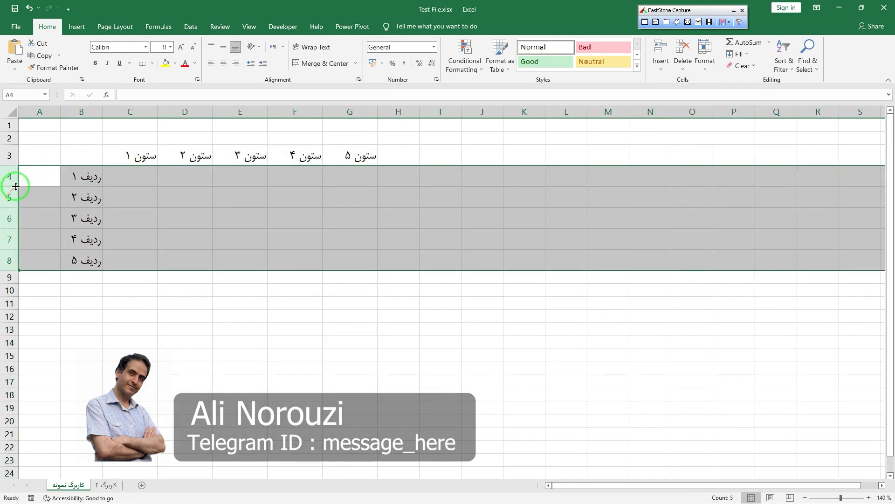
{"action": "left_click_drag", "start_coordinate": [13, 186], "coordinate": [12, 190]}
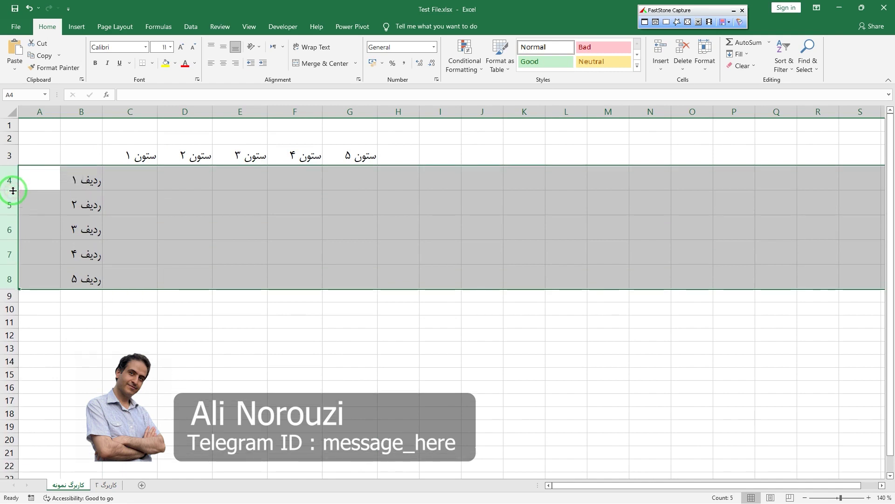
{"action": "left_click", "coordinate": [135, 186]}
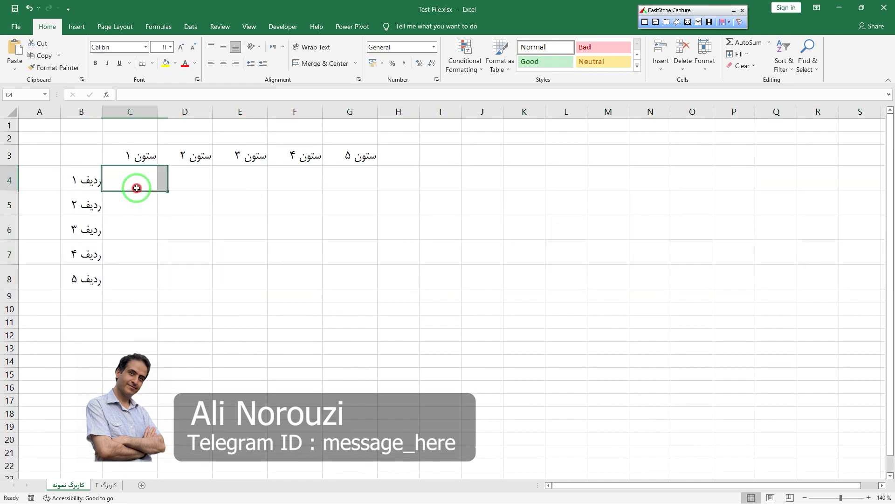
- Select the whole table range B3:G8, including the empty corner cell
{"action": "left_click", "coordinate": [80, 153]}
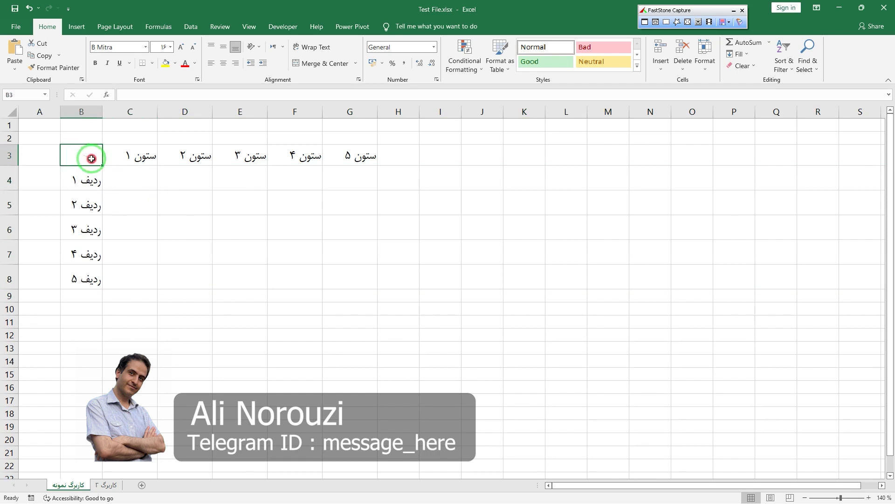
{"action": "left_click_drag", "start_coordinate": [81, 153], "coordinate": [355, 276]}
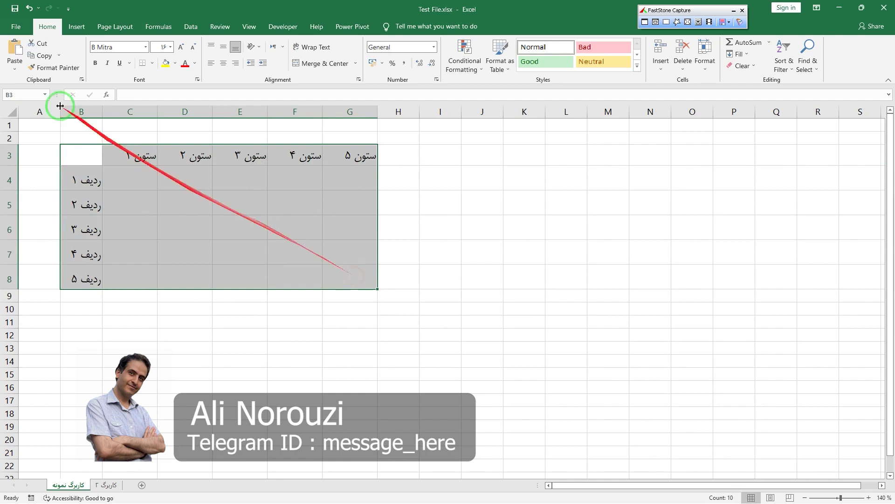
- Try bold, italic, bold italic and underline on the table text, switching each format off again
{"action": "left_click", "coordinate": [95, 64]}
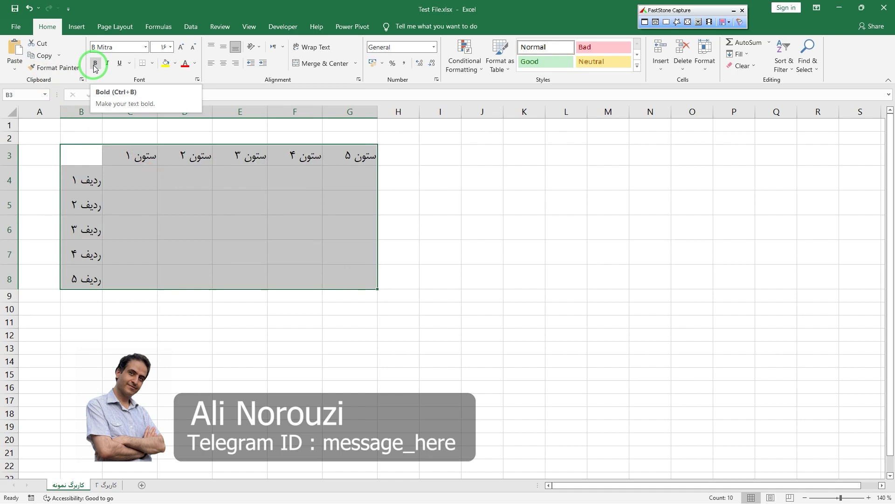
{"action": "left_click", "coordinate": [95, 65]}
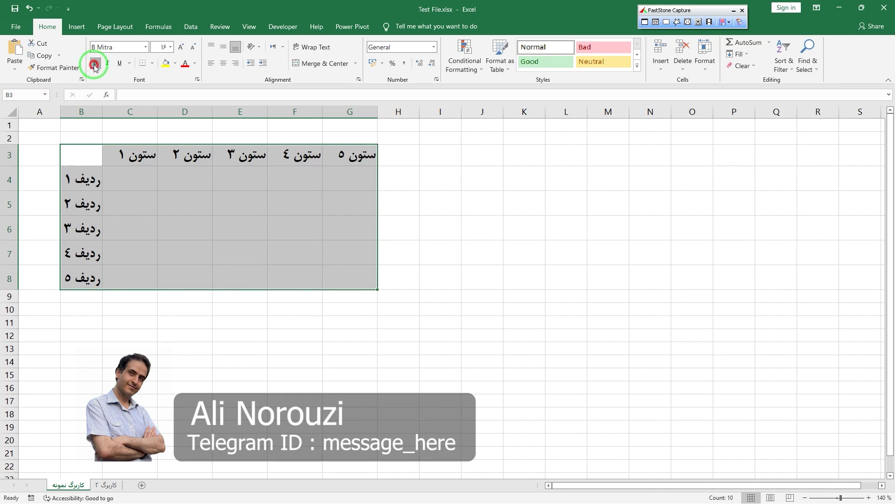
{"action": "left_click", "coordinate": [95, 65]}
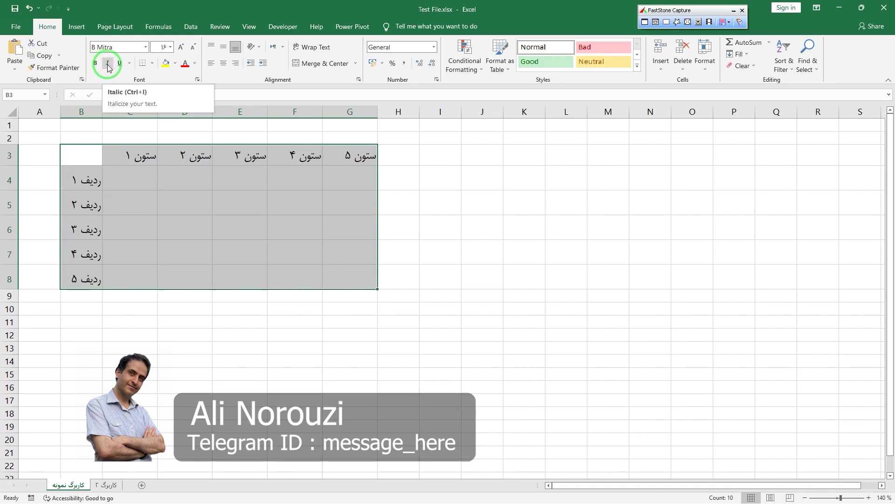
{"action": "left_click", "coordinate": [108, 65]}
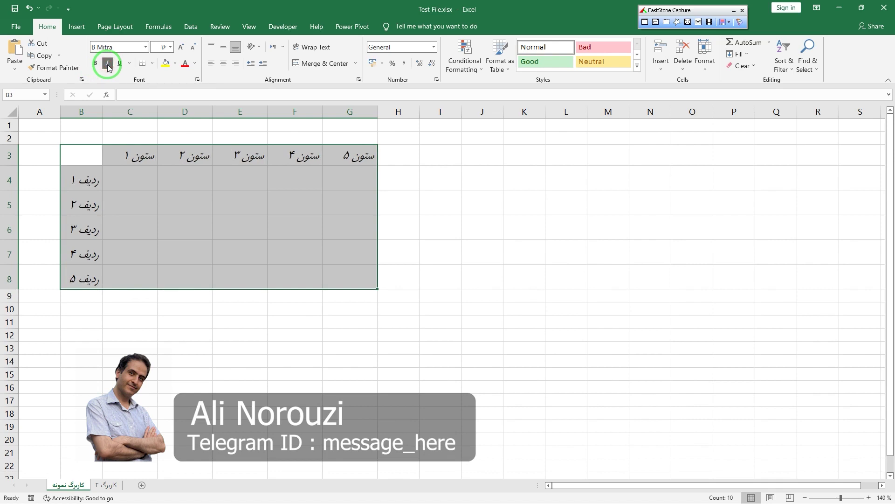
{"action": "left_click", "coordinate": [96, 64]}
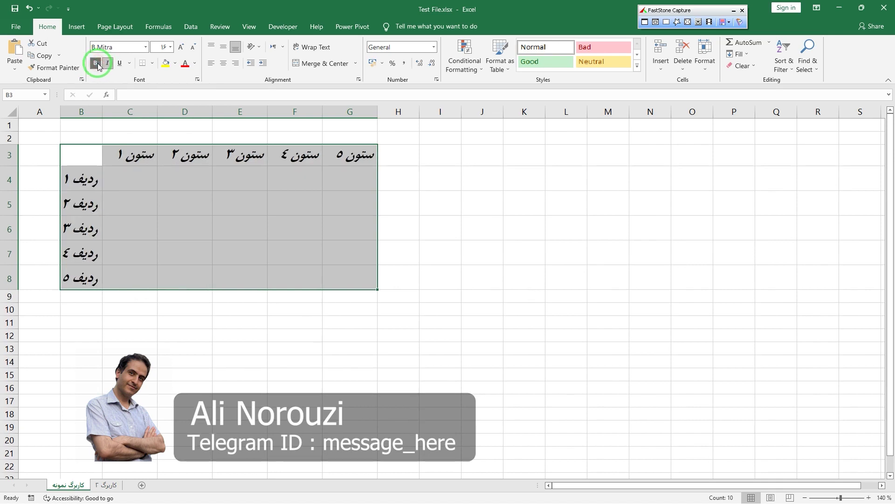
{"action": "left_click", "coordinate": [97, 63]}
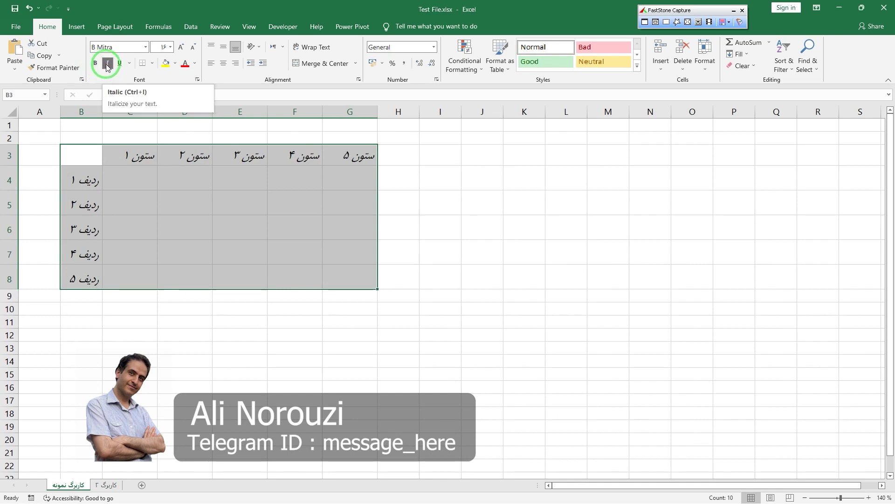
{"action": "left_click", "coordinate": [107, 64]}
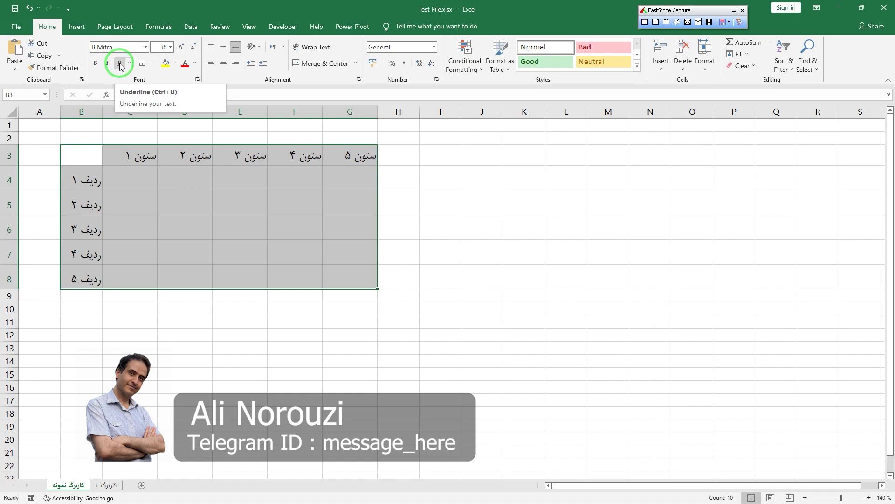
{"action": "left_click", "coordinate": [120, 63]}
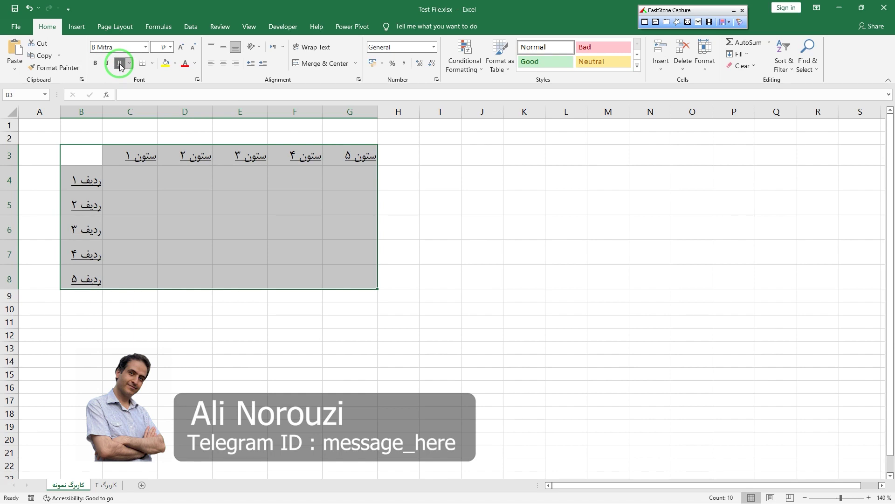
{"action": "left_click", "coordinate": [119, 64]}
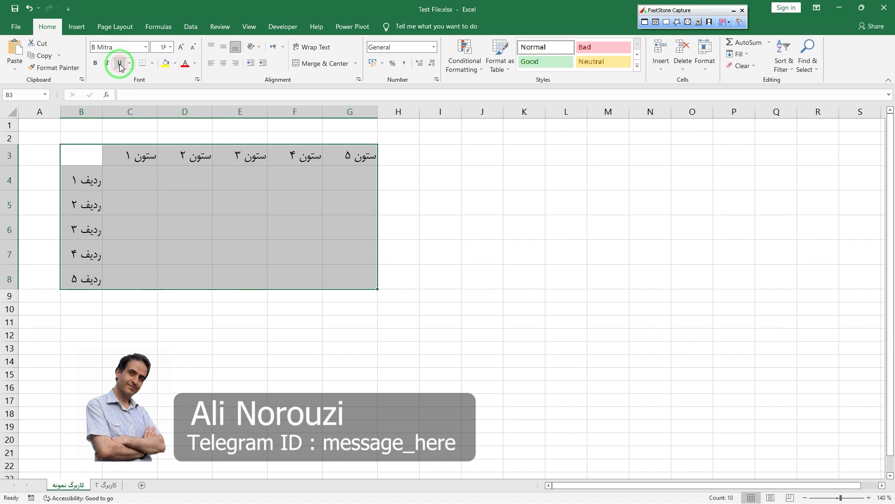
- Apply All Borders to the table range B3:G8 and deselect the table
{"action": "left_click", "coordinate": [152, 63]}
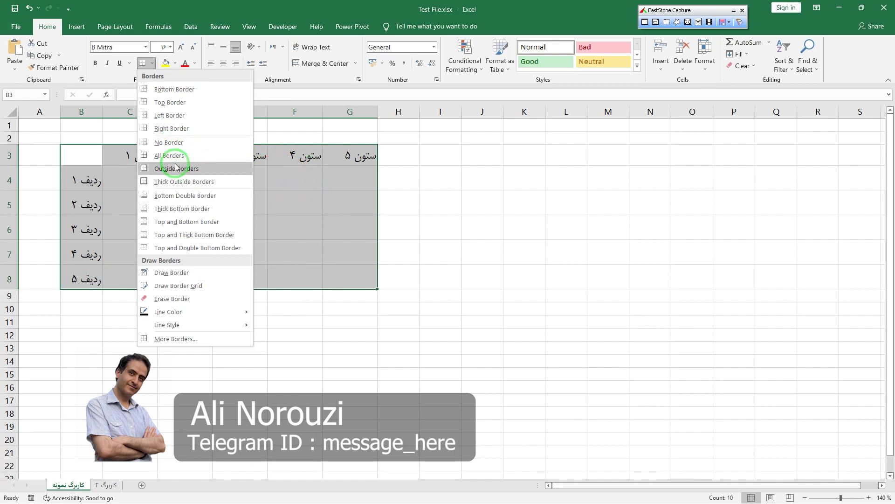
{"action": "left_click", "coordinate": [152, 157]}
{"action": "left_click", "coordinate": [423, 262]}
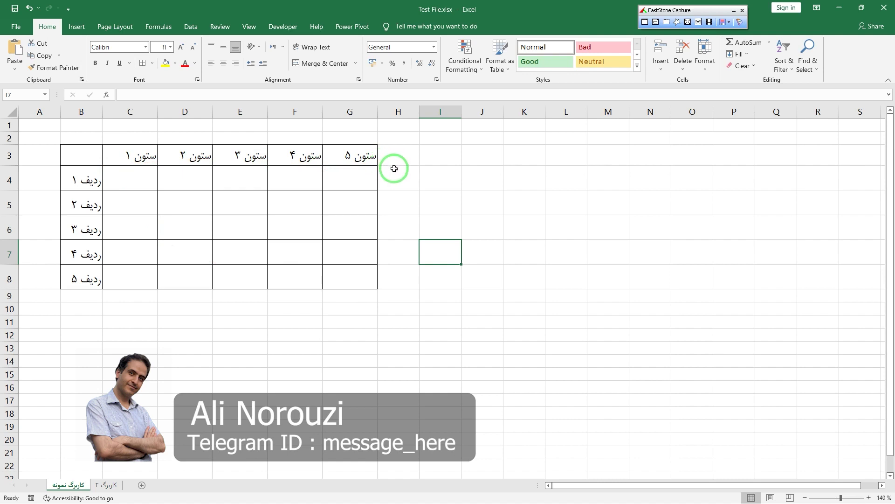
- Check the bordered table in the print preview and return to the worksheet
{"action": "key", "text": "ctrl+p"}
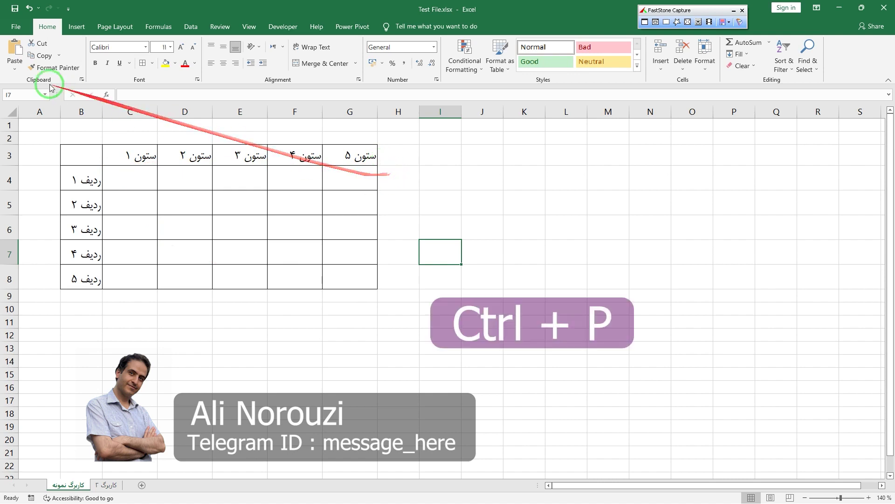
{"action": "left_click", "coordinate": [16, 27]}
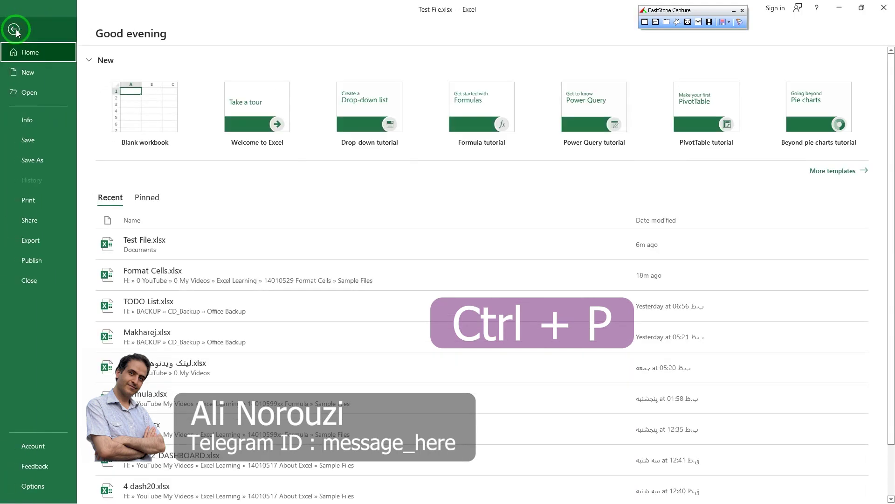
{"action": "left_click", "coordinate": [35, 201]}
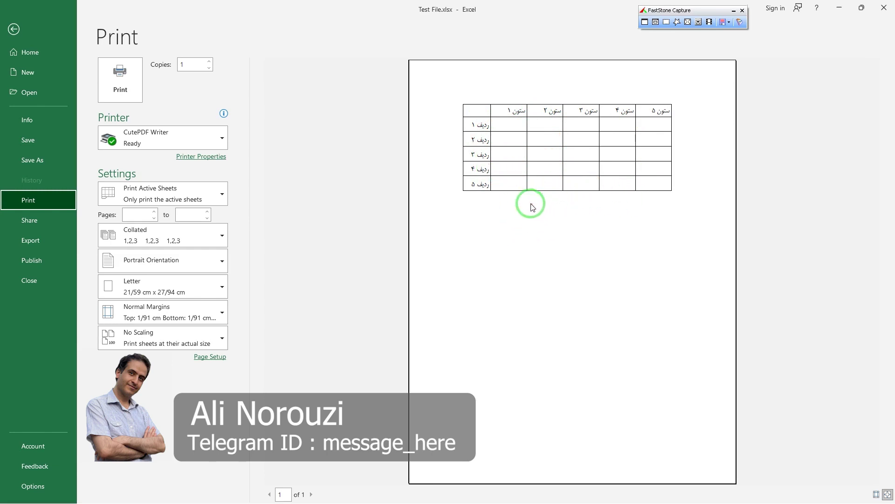
{"action": "left_click", "coordinate": [15, 30]}
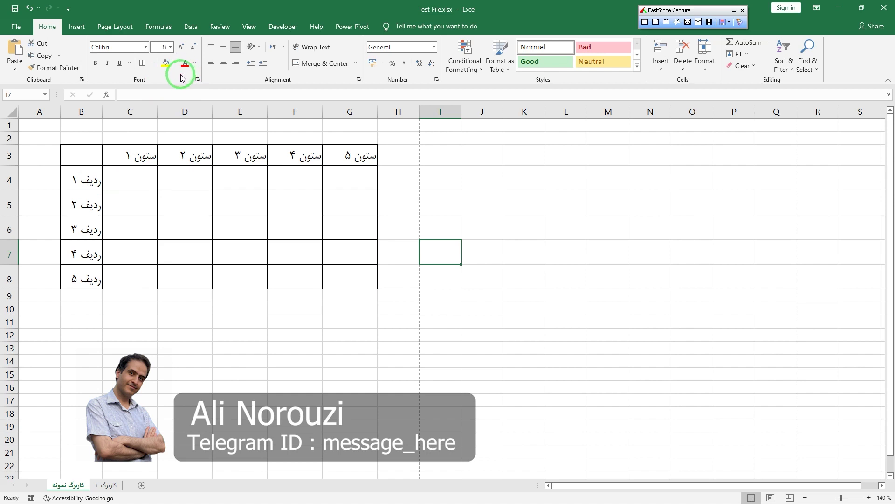
- Select the table's header row B3:G3, including the empty corner cell
{"action": "left_click", "coordinate": [123, 156]}
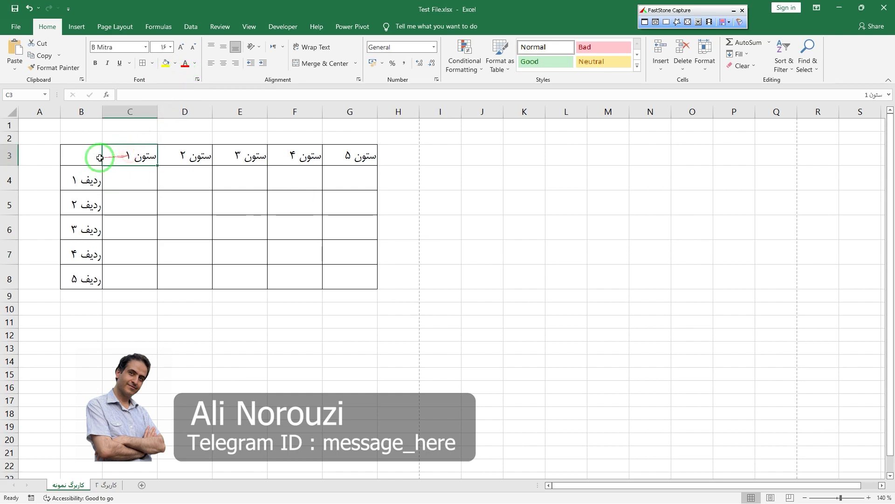
{"action": "left_click_drag", "start_coordinate": [116, 156], "coordinate": [332, 156]}
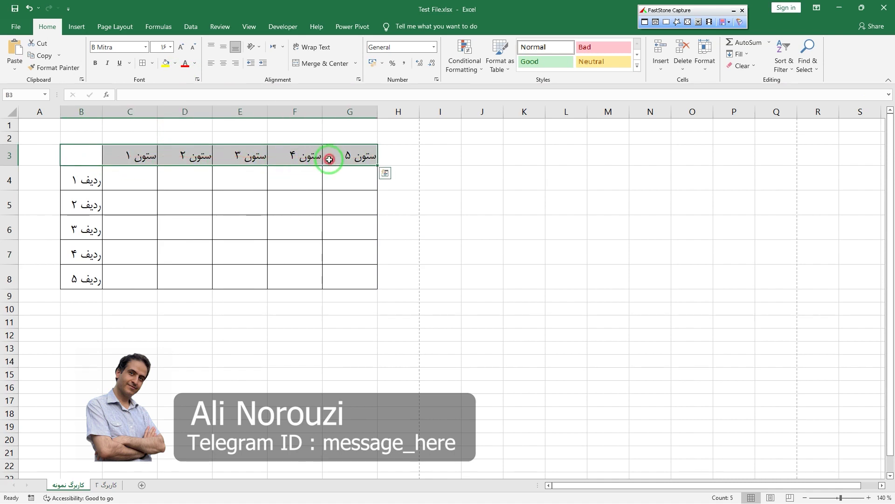
- Look at the standard and custom colour choices for the header row's fill, closing the Colors dialog without choosing one
{"action": "left_click", "coordinate": [175, 64]}
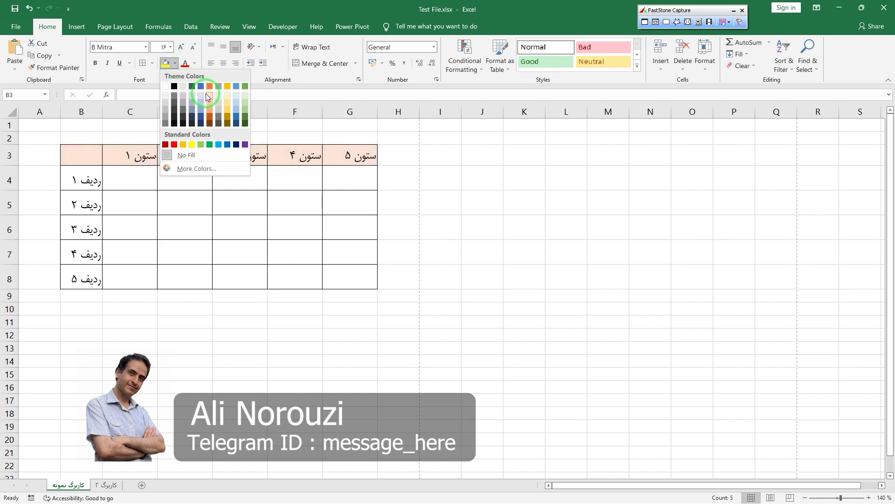
{"action": "left_click", "coordinate": [195, 170]}
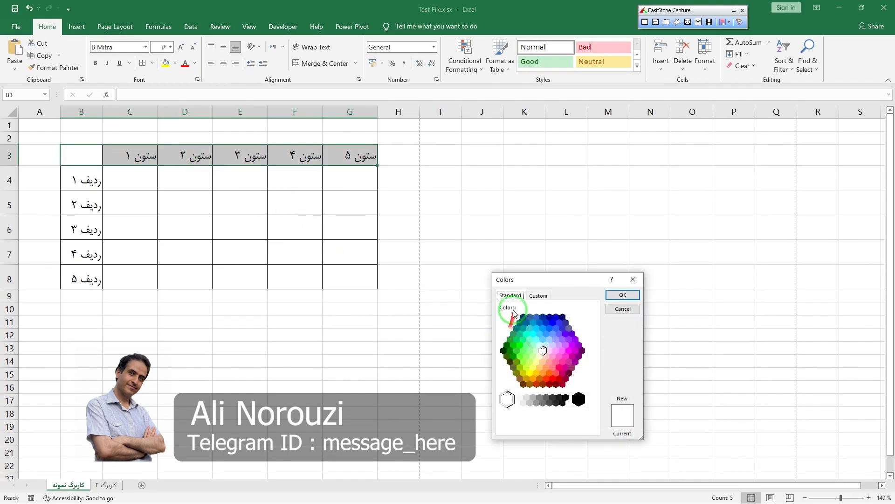
{"action": "left_click", "coordinate": [538, 296]}
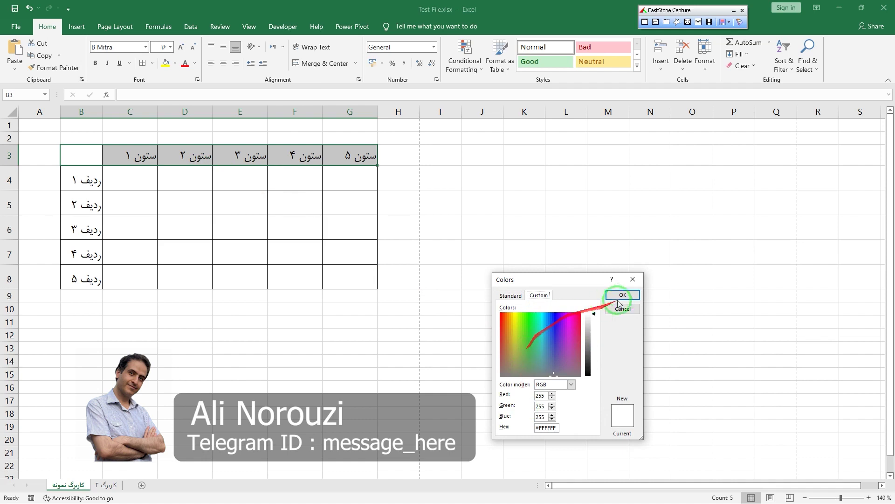
{"action": "left_click", "coordinate": [633, 282]}
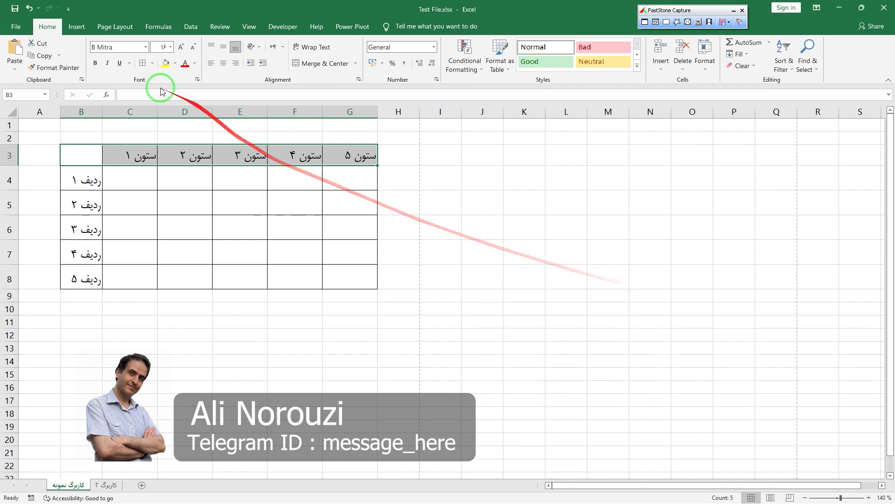
- Fill the header row B3:G3 with the light orange theme colour and deselect it
{"action": "left_click", "coordinate": [175, 65]}
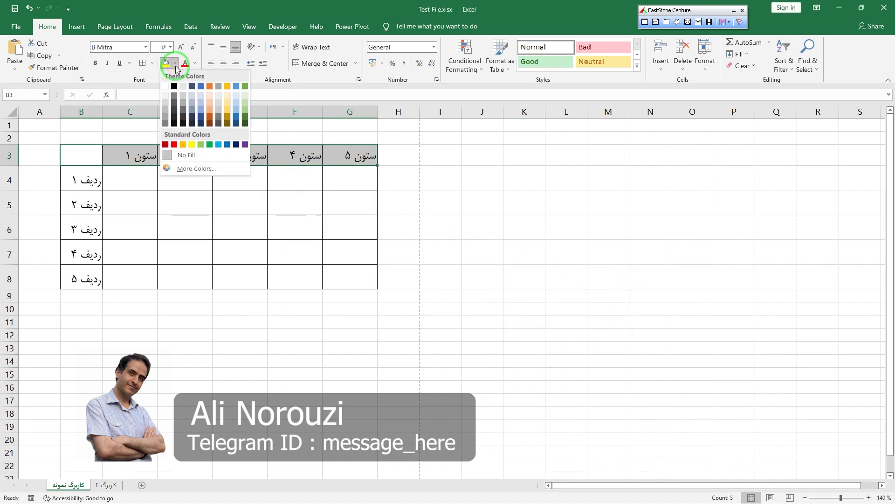
{"action": "left_click", "coordinate": [209, 96]}
{"action": "left_click", "coordinate": [172, 174]}
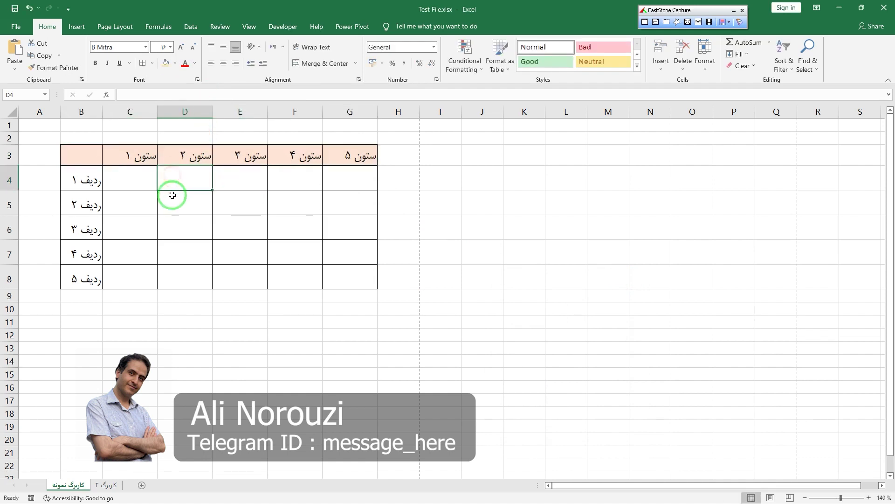
- Fill the row label cells B4:B8 with a light gold theme colour and deselect them
{"action": "left_click", "coordinate": [88, 182]}
{"action": "left_click_drag", "start_coordinate": [88, 182], "coordinate": [79, 279]}
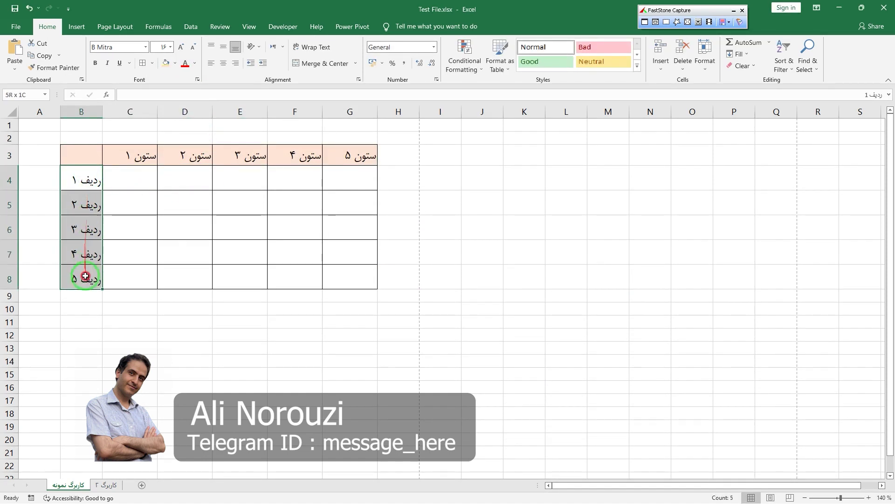
{"action": "left_click", "coordinate": [174, 63]}
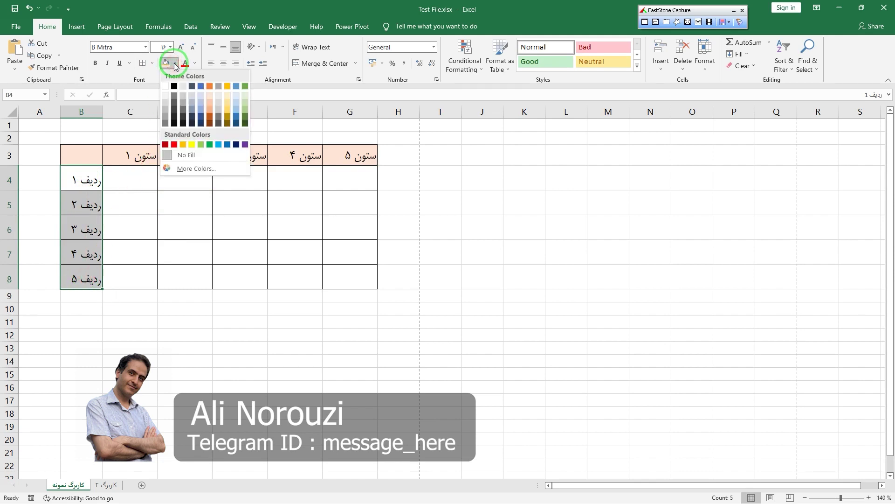
{"action": "left_click", "coordinate": [227, 104]}
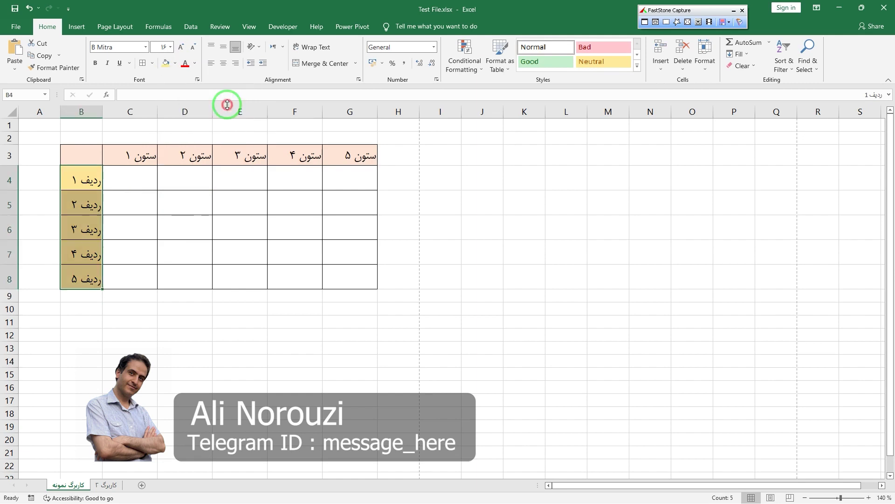
{"action": "left_click", "coordinate": [143, 212]}
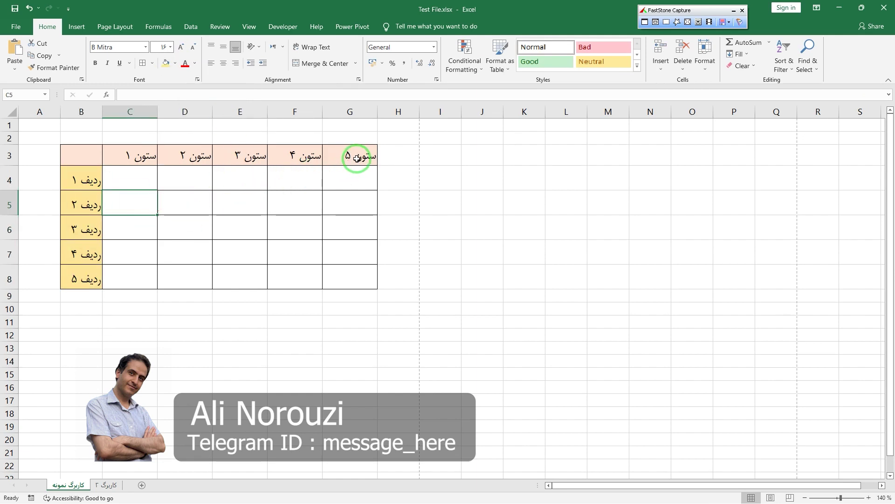
- Set the font colour of the column headings C3:G3 to a dark blue-gray theme colour
{"action": "left_click_drag", "start_coordinate": [357, 158], "coordinate": [140, 157]}
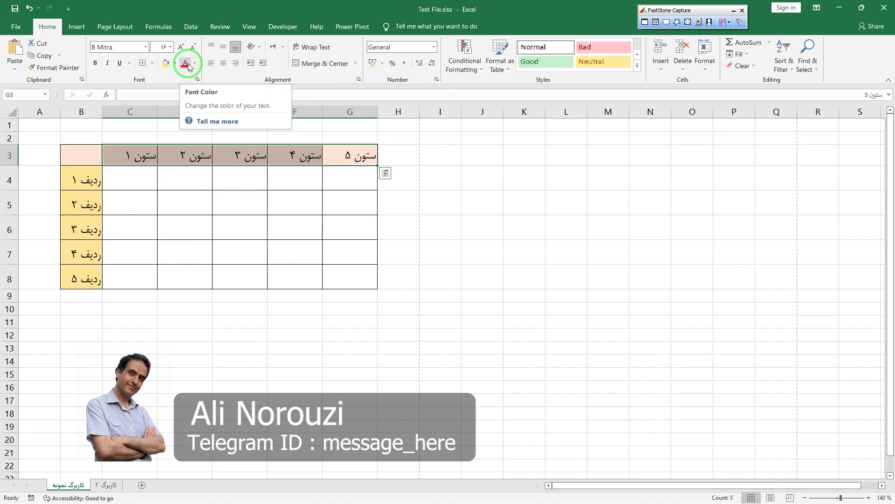
{"action": "left_click", "coordinate": [196, 65]}
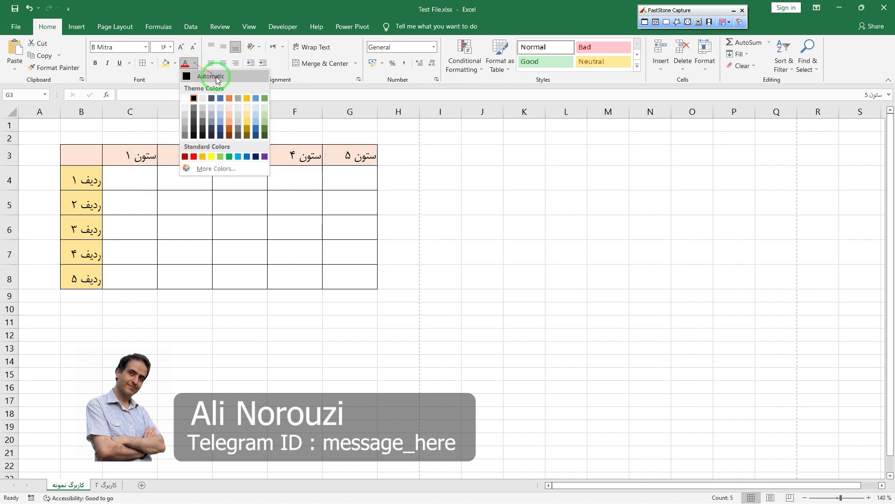
{"action": "left_click", "coordinate": [212, 134]}
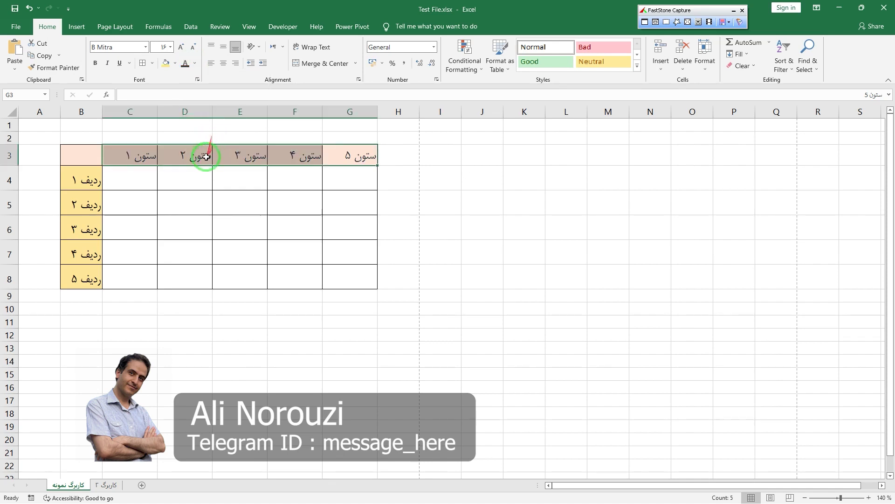
- Set the font colour of the row labels B4:B8 to the standard red and deselect them
{"action": "left_click_drag", "start_coordinate": [81, 181], "coordinate": [84, 276]}
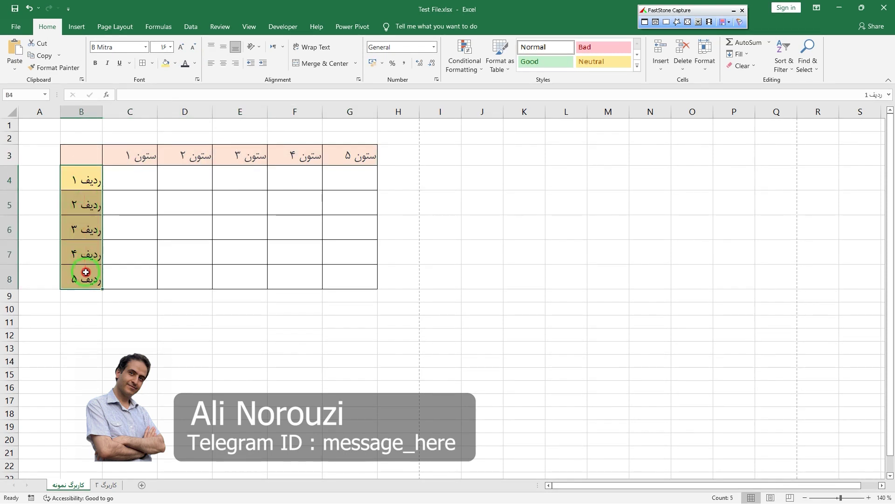
{"action": "left_click", "coordinate": [195, 63]}
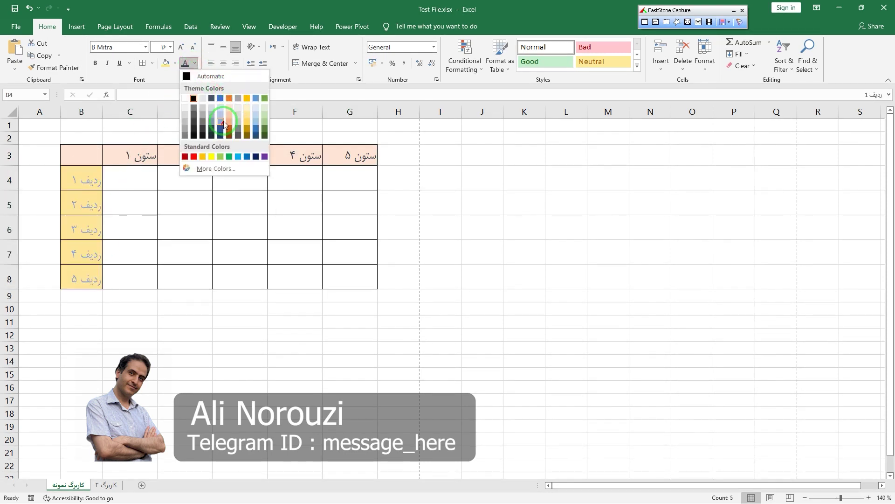
{"action": "left_click", "coordinate": [194, 156]}
{"action": "left_click", "coordinate": [226, 192]}
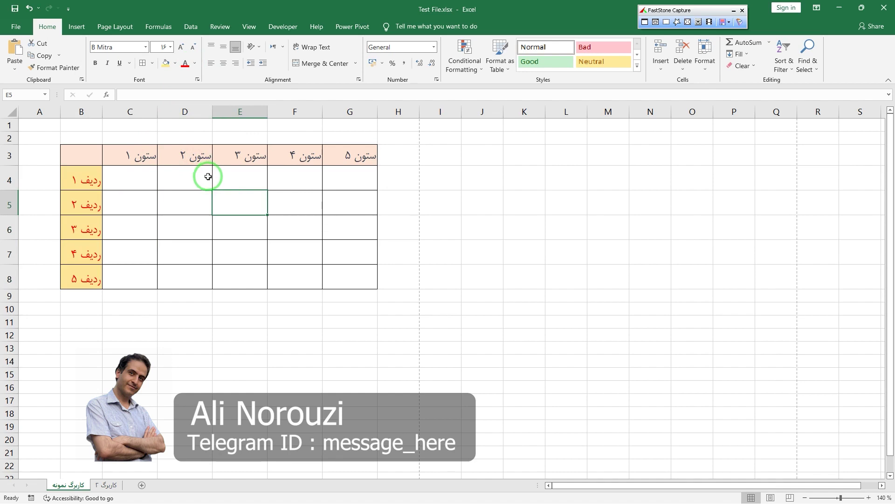
- Center the text of the whole table B3:G8 horizontally and deselect the table
{"action": "left_click", "coordinate": [223, 67]}
{"action": "left_click_drag", "start_coordinate": [343, 156], "coordinate": [82, 276]}
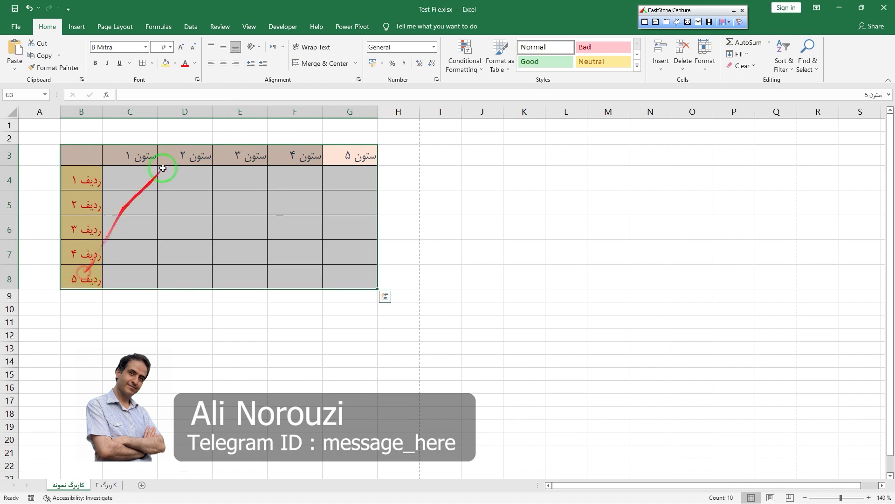
{"action": "left_click", "coordinate": [223, 67]}
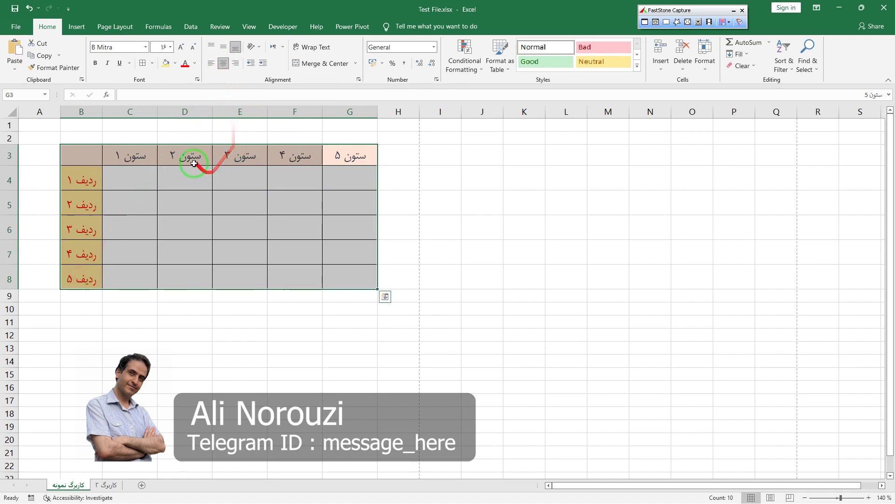
{"action": "left_click", "coordinate": [135, 177]}
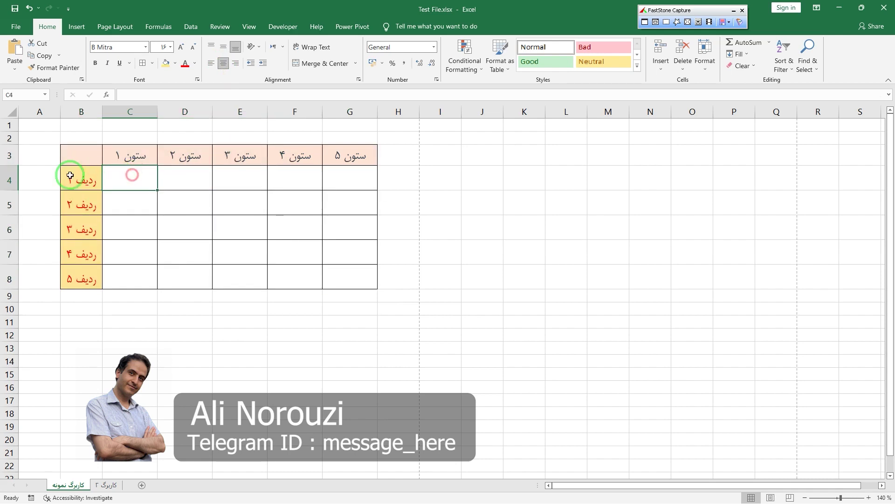
- Make row 3 about twice as tall and apply Middle Align to the header cells B3:G3
{"action": "left_click_drag", "start_coordinate": [15, 166], "coordinate": [18, 191]}
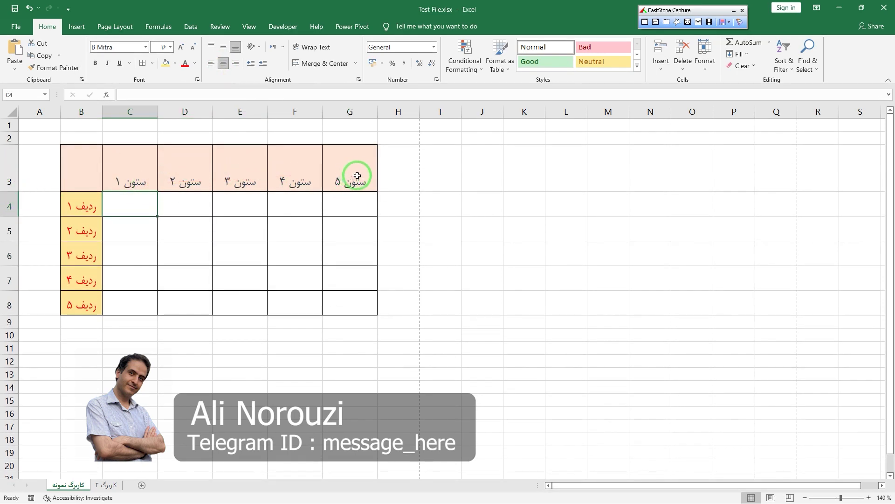
{"action": "left_click_drag", "start_coordinate": [357, 175], "coordinate": [76, 168]}
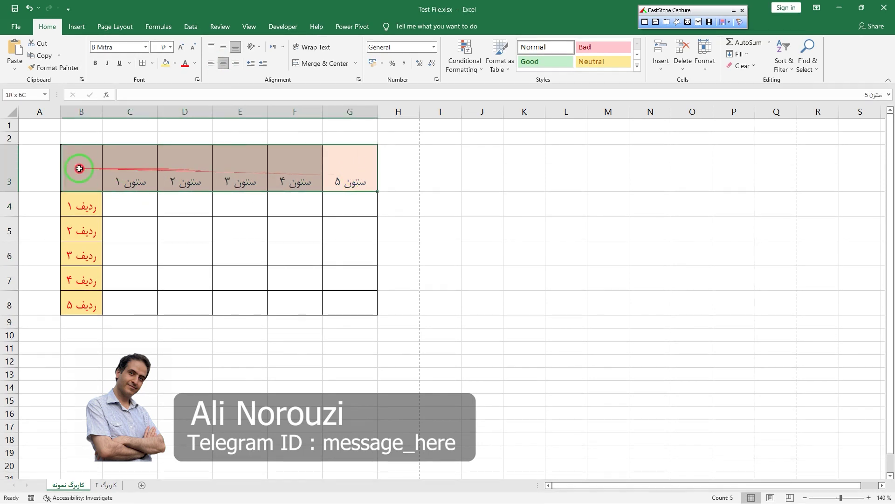
{"action": "left_click", "coordinate": [225, 48]}
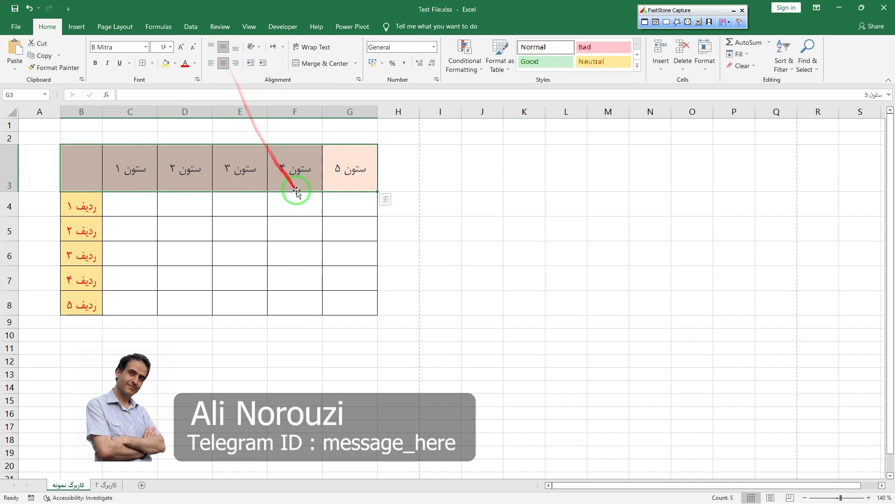
{"action": "left_click", "coordinate": [256, 198]}
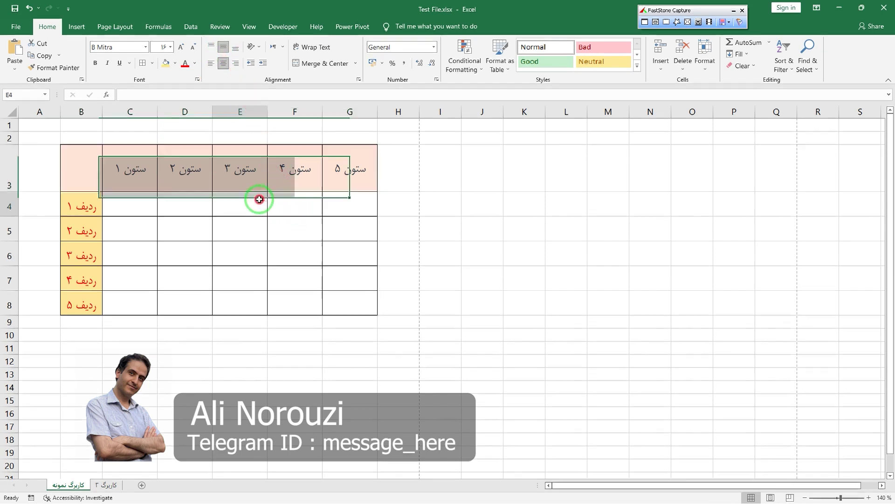
- Try increasing and decreasing the indent of the column headings C3:G3
{"action": "left_click_drag", "start_coordinate": [339, 175], "coordinate": [126, 170]}
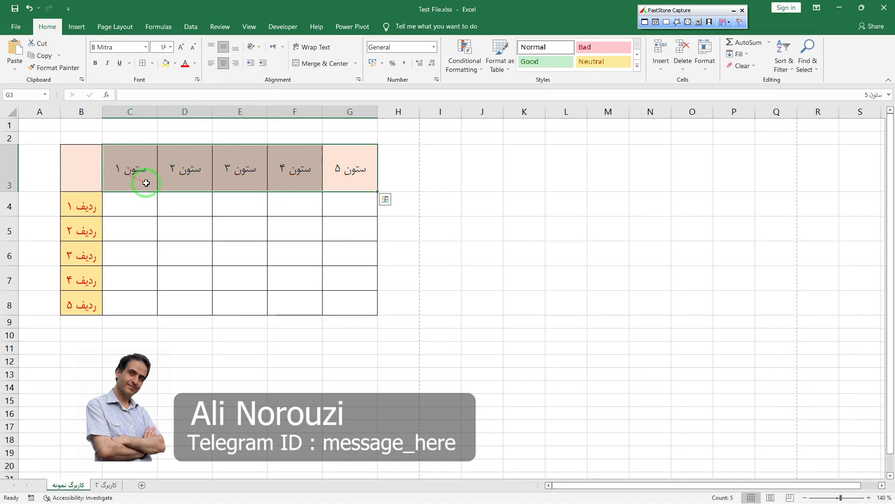
{"action": "left_click", "coordinate": [252, 69]}
{"action": "left_click", "coordinate": [264, 63]}
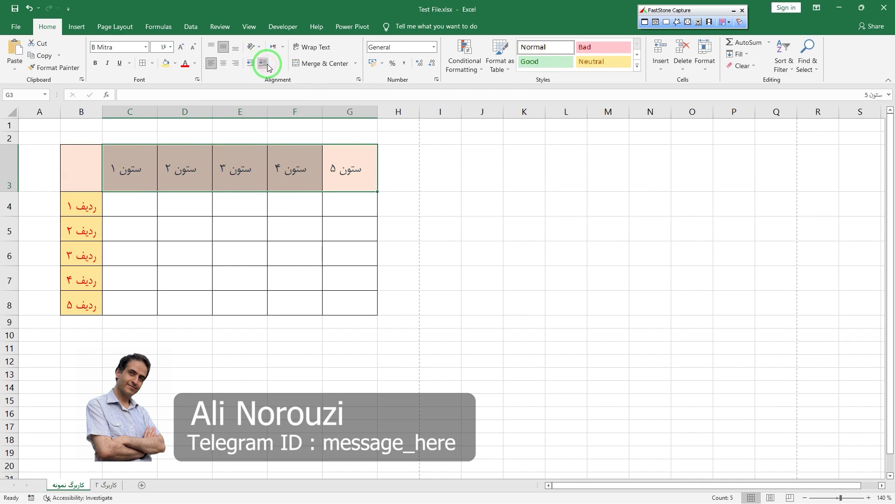
{"action": "left_click", "coordinate": [264, 63]}
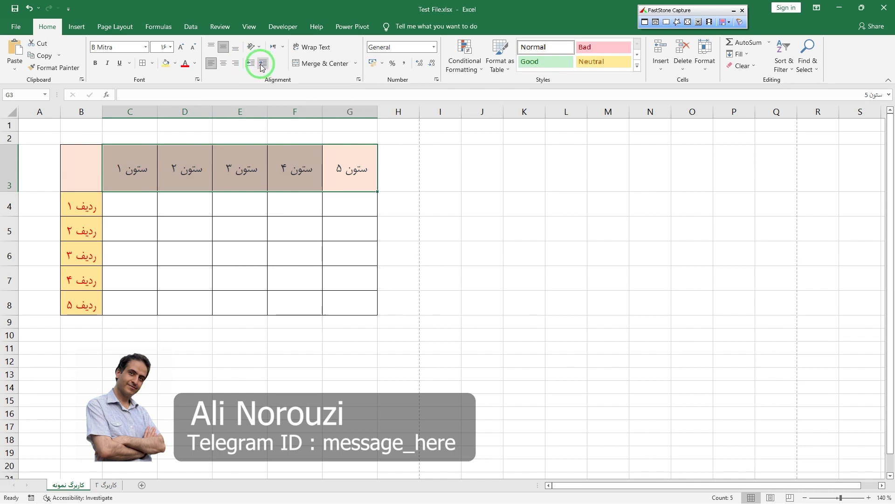
{"action": "left_click", "coordinate": [252, 63]}
{"action": "left_click", "coordinate": [252, 65]}
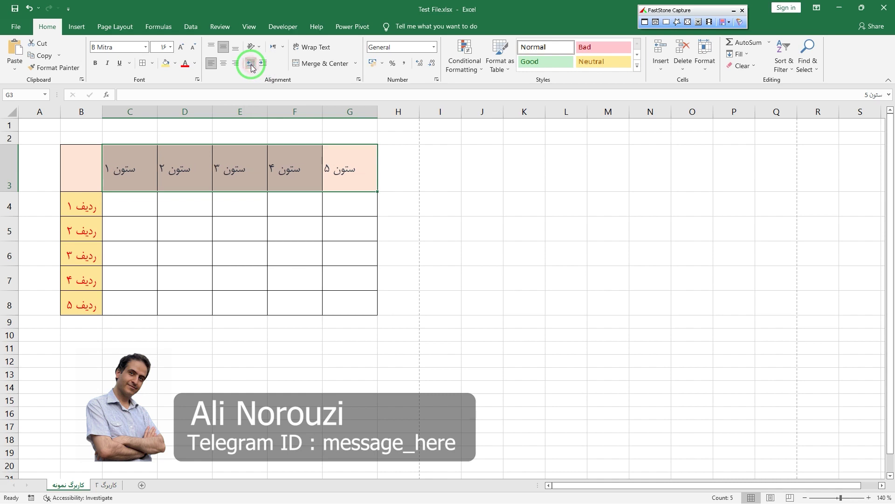
{"action": "left_click", "coordinate": [262, 66]}
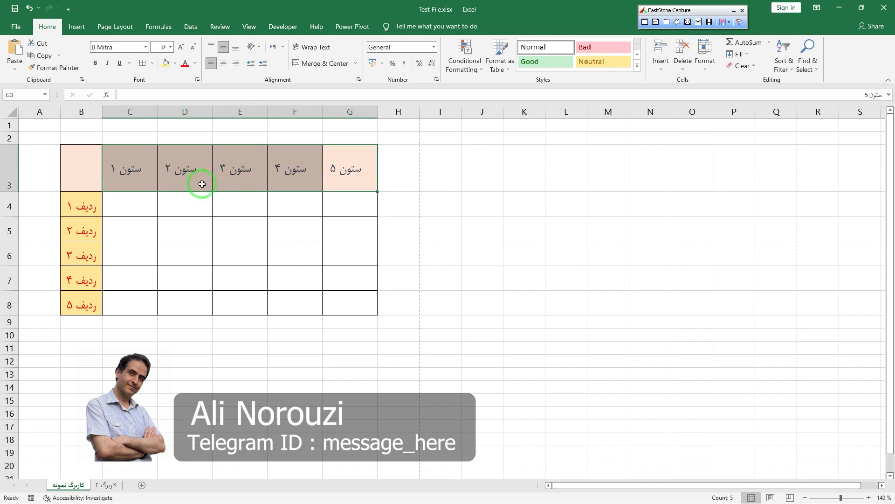
{"action": "left_click", "coordinate": [230, 64]}
- Undo the indent changes made to the column headings
{"action": "left_click", "coordinate": [27, 9]}
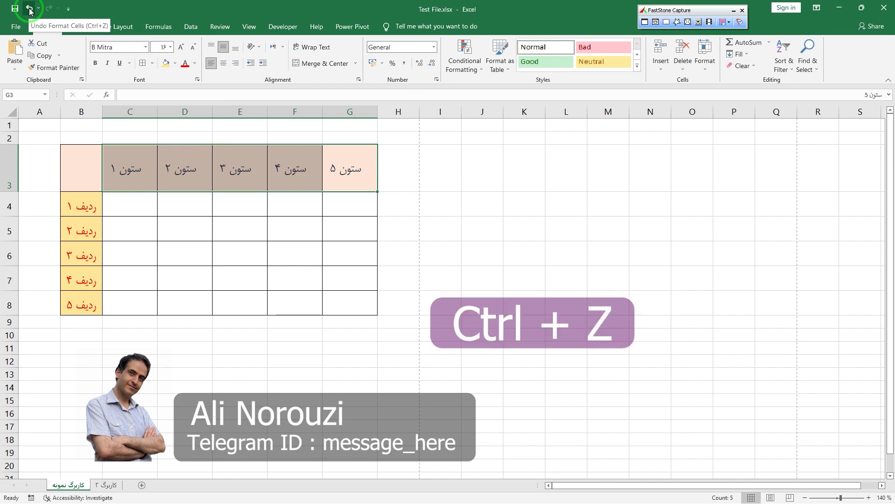
{"action": "left_click", "coordinate": [30, 9]}
{"action": "left_click", "coordinate": [29, 8]}
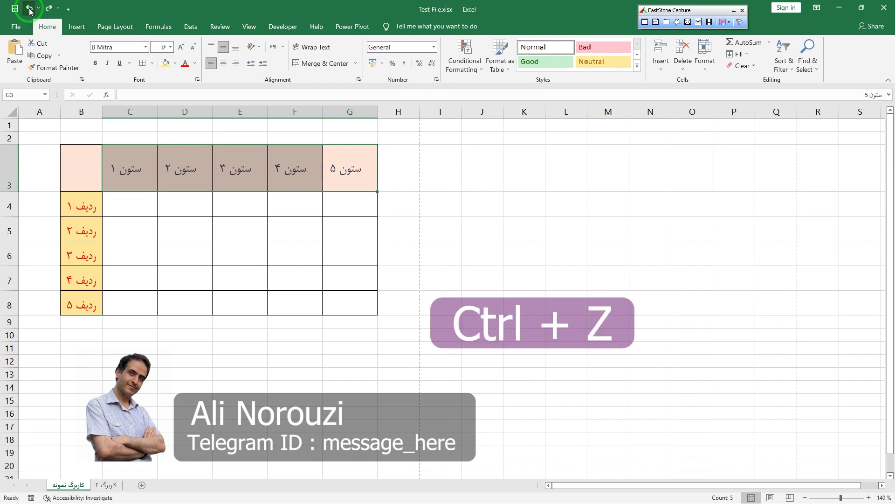
{"action": "left_click", "coordinate": [29, 8]}
{"action": "left_click", "coordinate": [29, 8]}
{"action": "left_click", "coordinate": [30, 8]}
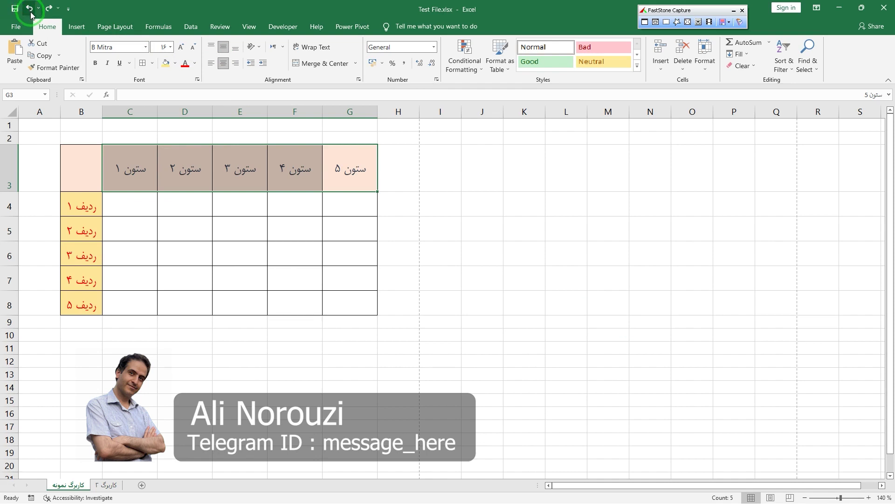
{"action": "key", "text": "ctrl+z"}
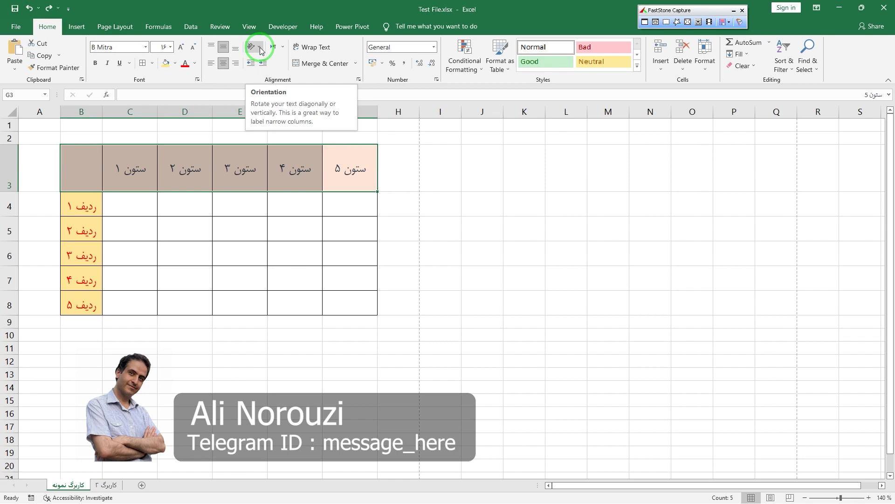
- Try Angle Counterclockwise on the header cells B3:G3, and set their text orientation to Rotate Text Up
{"action": "left_click", "coordinate": [260, 48]}
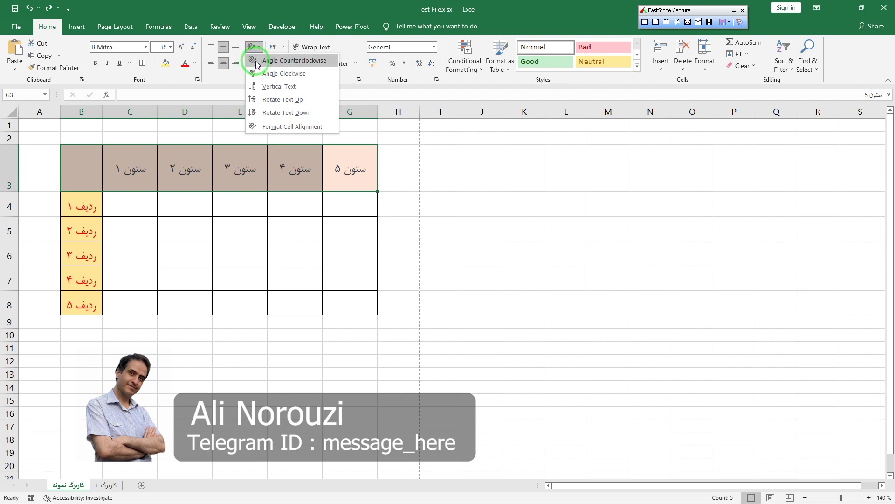
{"action": "left_click", "coordinate": [257, 63]}
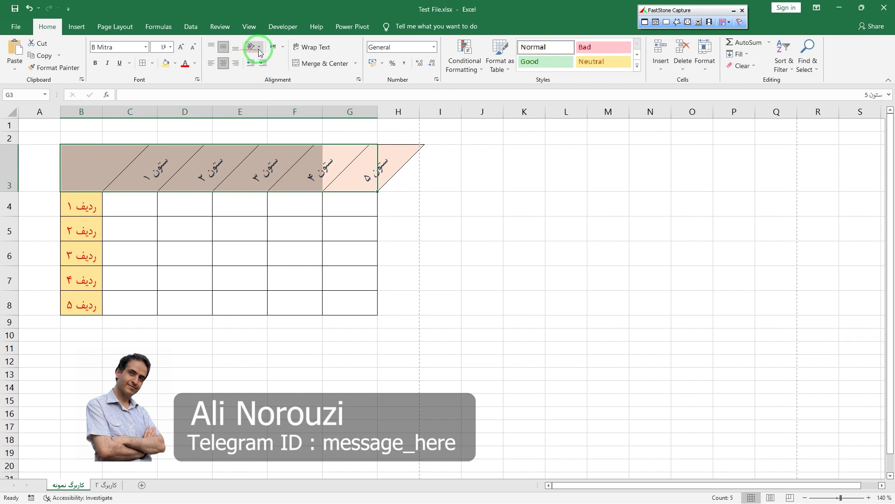
{"action": "left_click", "coordinate": [258, 48]}
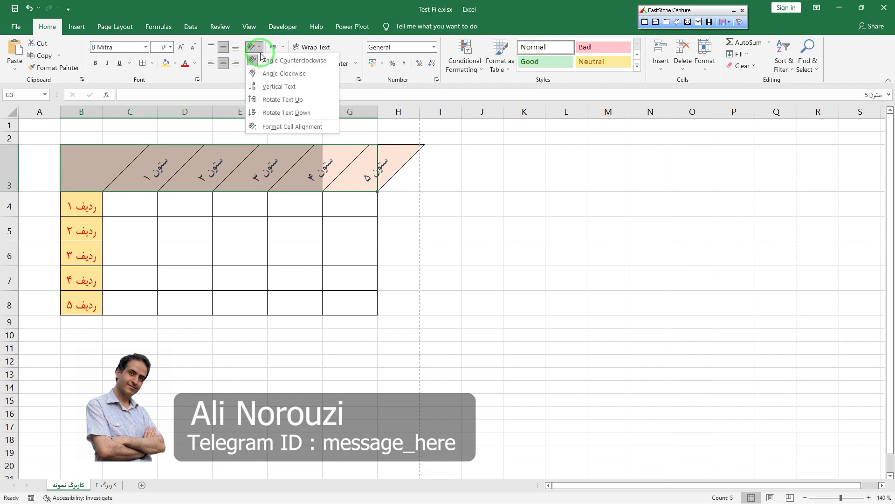
{"action": "left_click", "coordinate": [269, 100]}
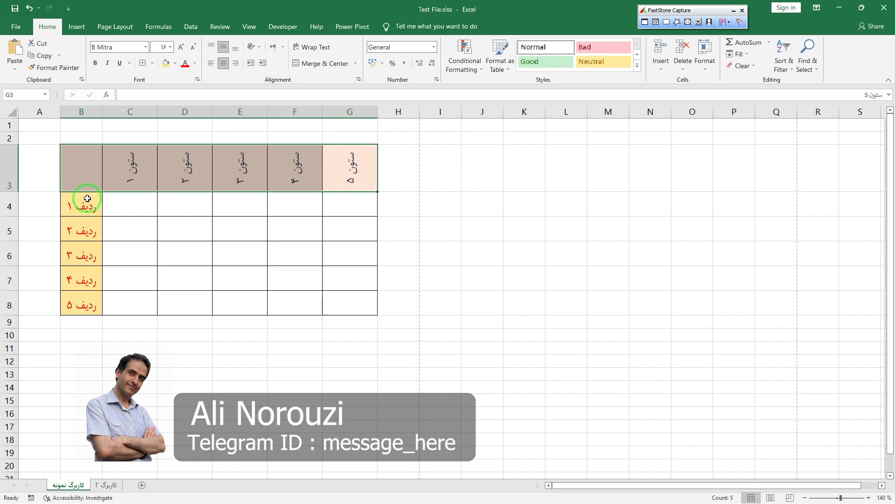
{"action": "left_click_drag", "start_coordinate": [87, 198], "coordinate": [86, 303]}
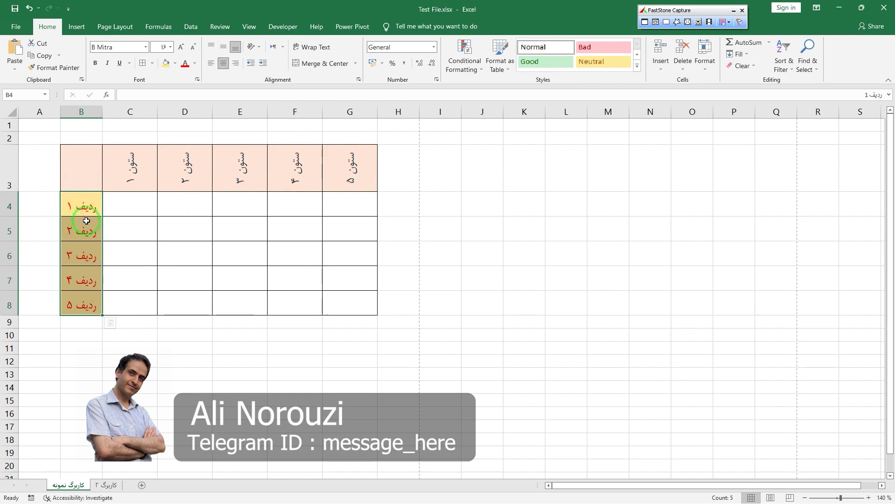
{"action": "left_click_drag", "start_coordinate": [89, 220], "coordinate": [376, 228]}
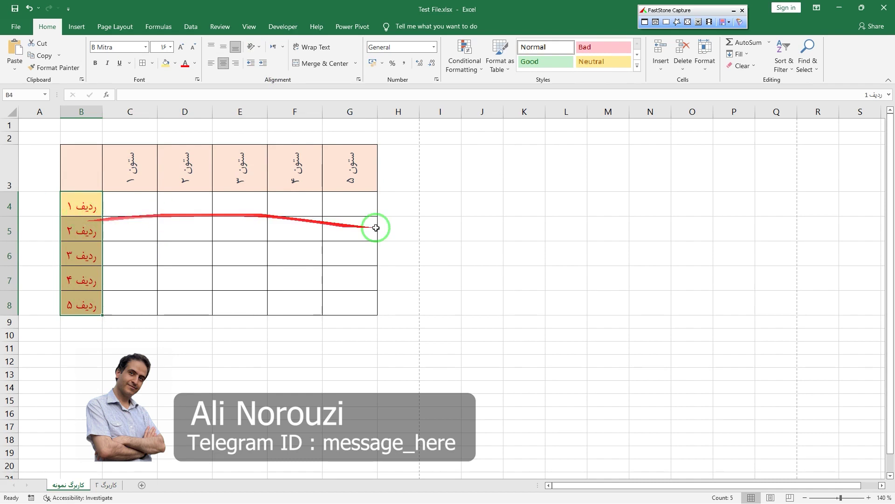
- Make column K about twice as wide and enter the mixed-language text "تست chideman فارسی" in cell K4
{"action": "left_click", "coordinate": [510, 206]}
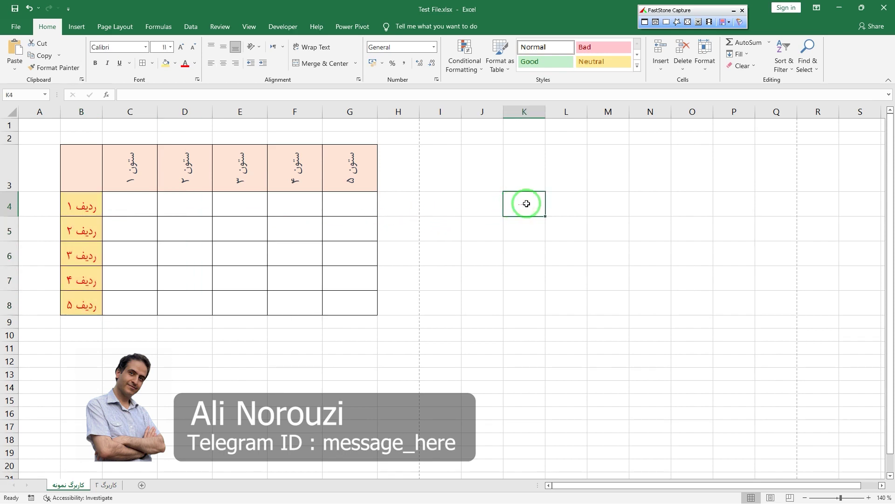
{"action": "left_click_drag", "start_coordinate": [546, 112], "coordinate": [596, 113]}
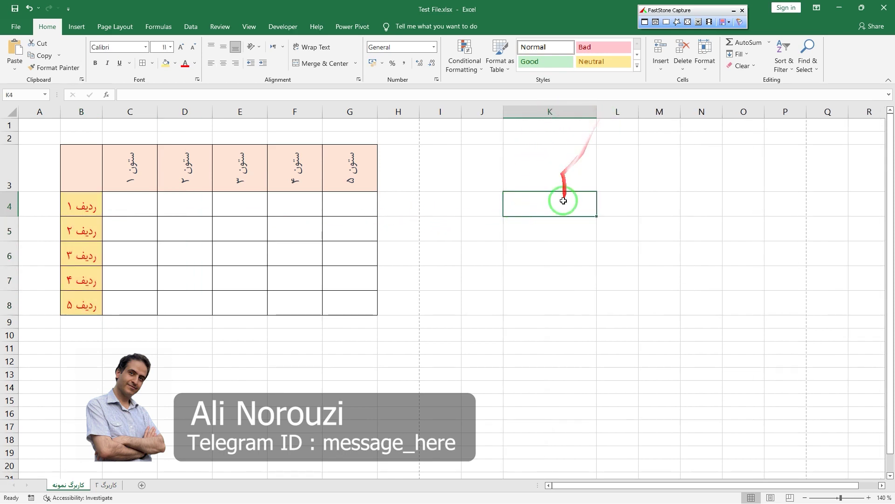
{"action": "type", "text": "تست"}
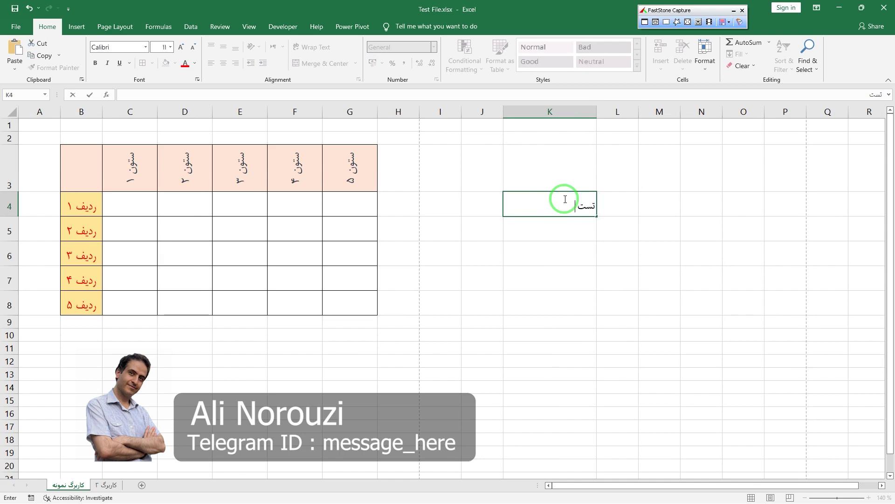
{"action": "type", "text": "chideman فارسیپ"}
{"action": "key", "text": "Return"}
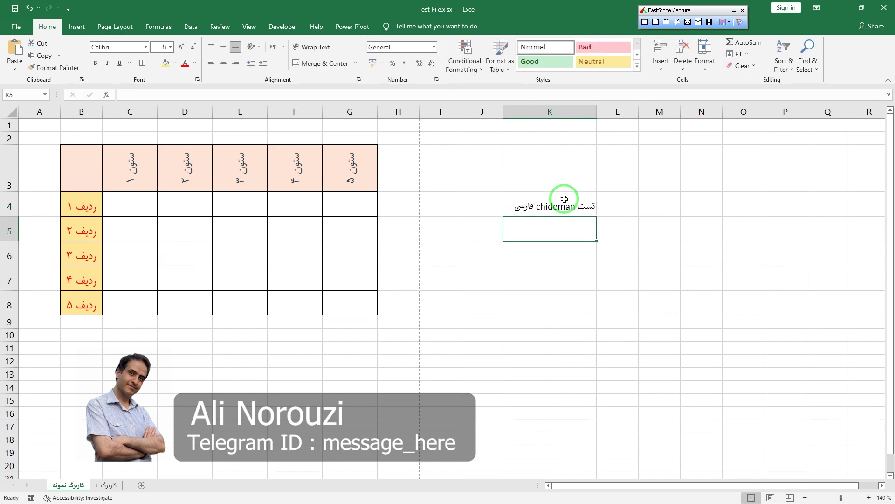
- Compare the Right-to-Left and Left-to-Right text directions on cell K4, and leave it set to Right-to-Left
{"action": "left_click", "coordinate": [565, 201]}
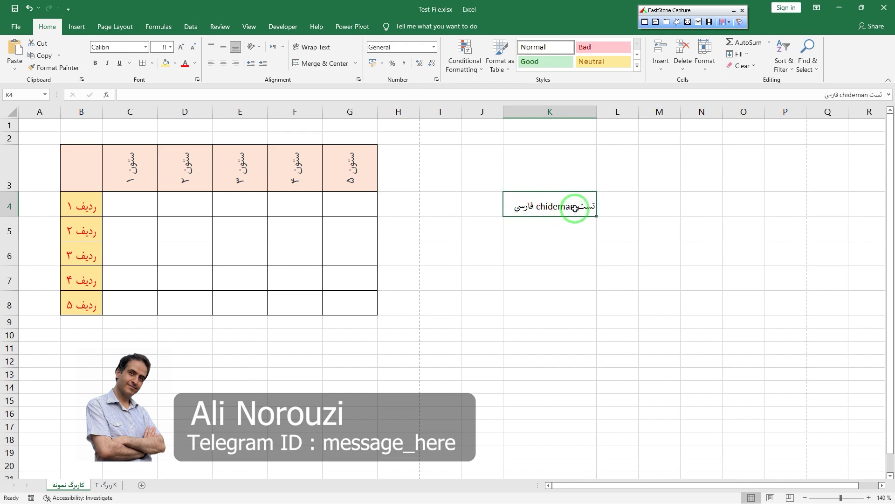
{"action": "left_click", "coordinate": [284, 48]}
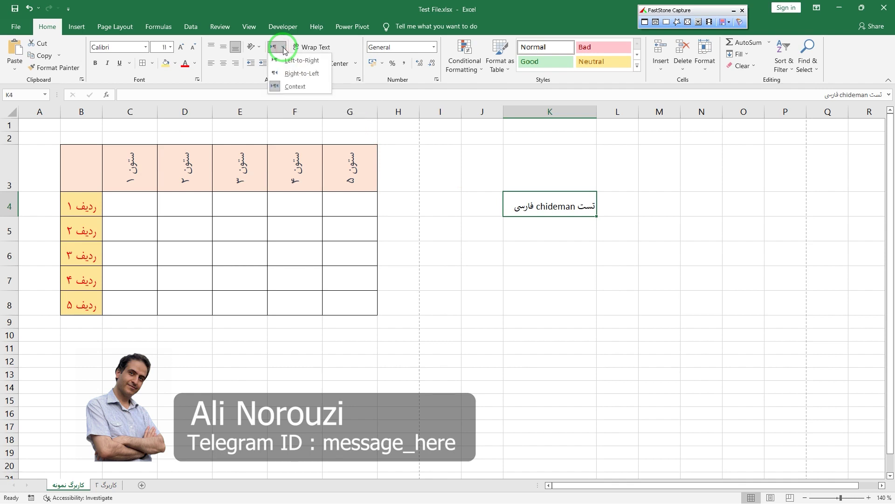
{"action": "left_click", "coordinate": [294, 75]}
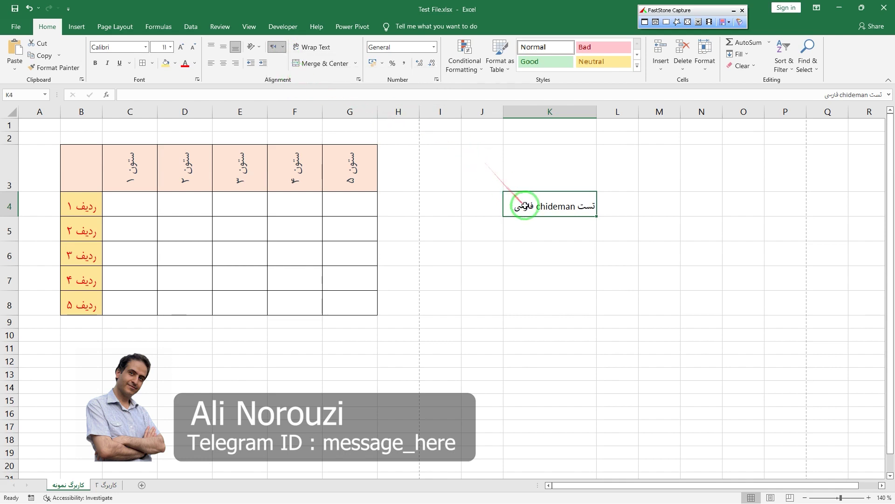
{"action": "left_click", "coordinate": [282, 47]}
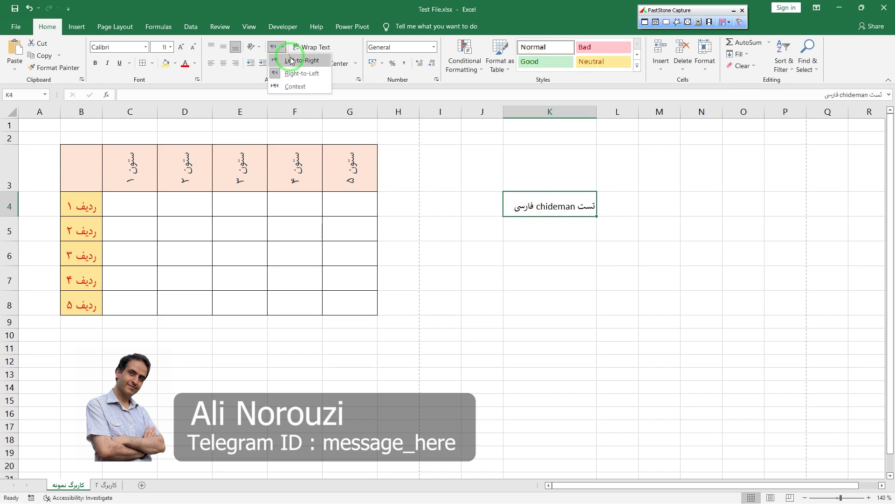
{"action": "left_click", "coordinate": [291, 61]}
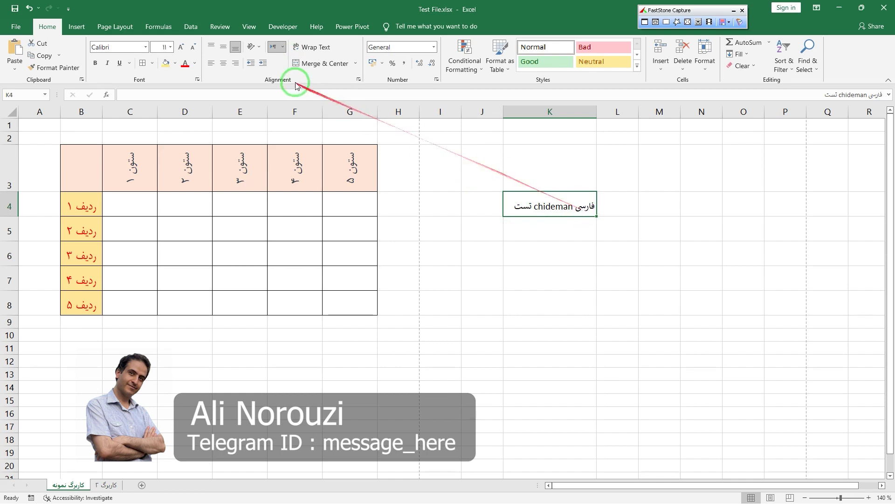
{"action": "left_click", "coordinate": [283, 51]}
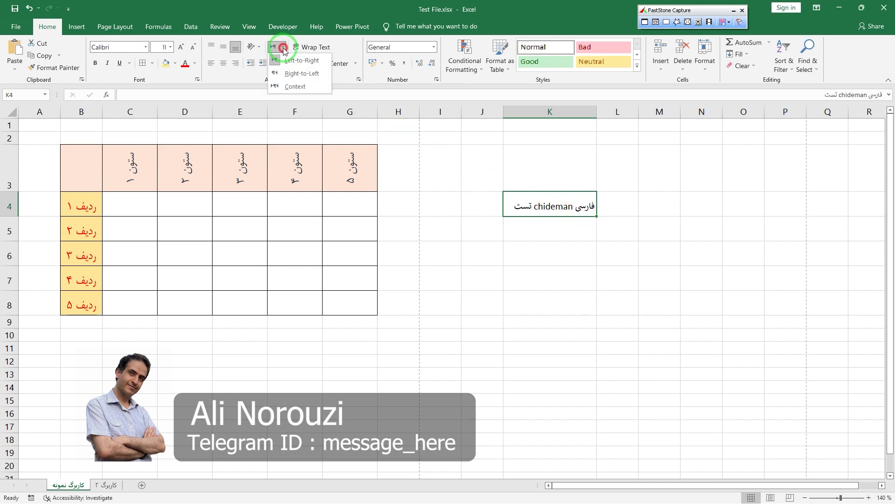
{"action": "left_click", "coordinate": [294, 78]}
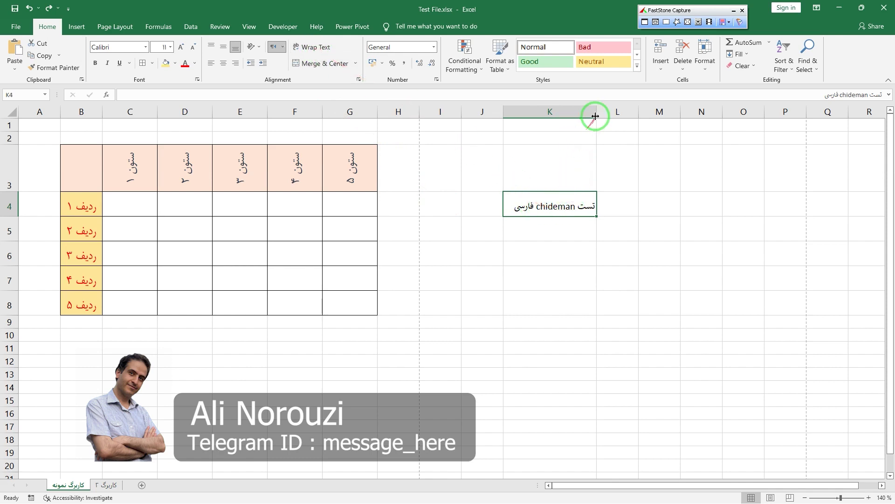
- Wrap the text of K4 in a narrower column K and make row 4 about twice as tall
{"action": "left_click_drag", "start_coordinate": [596, 114], "coordinate": [559, 114]}
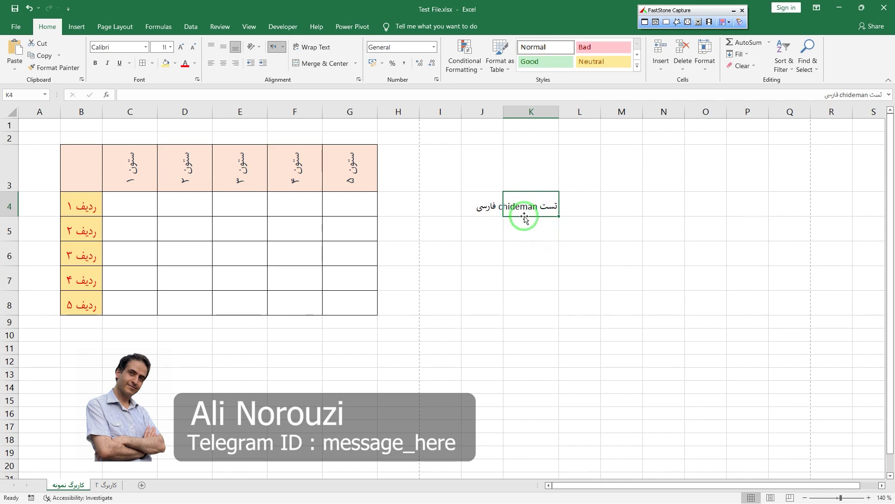
{"action": "left_click", "coordinate": [304, 49]}
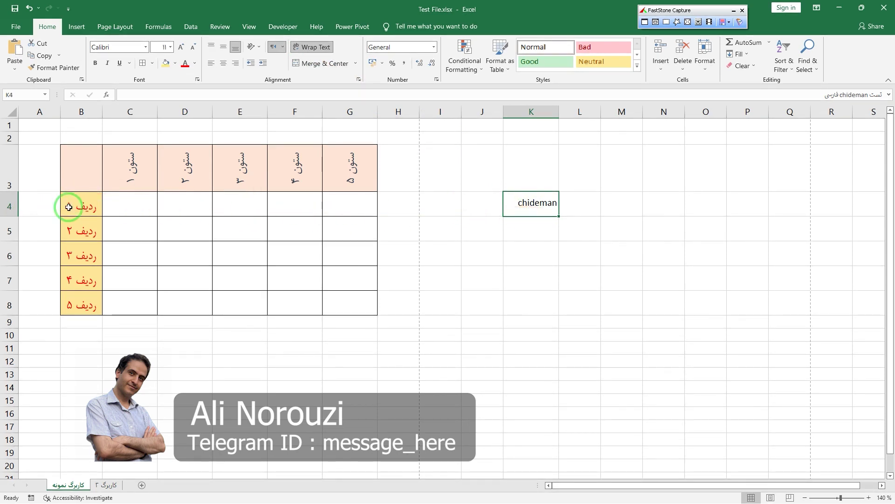
{"action": "left_click_drag", "start_coordinate": [10, 216], "coordinate": [12, 239]}
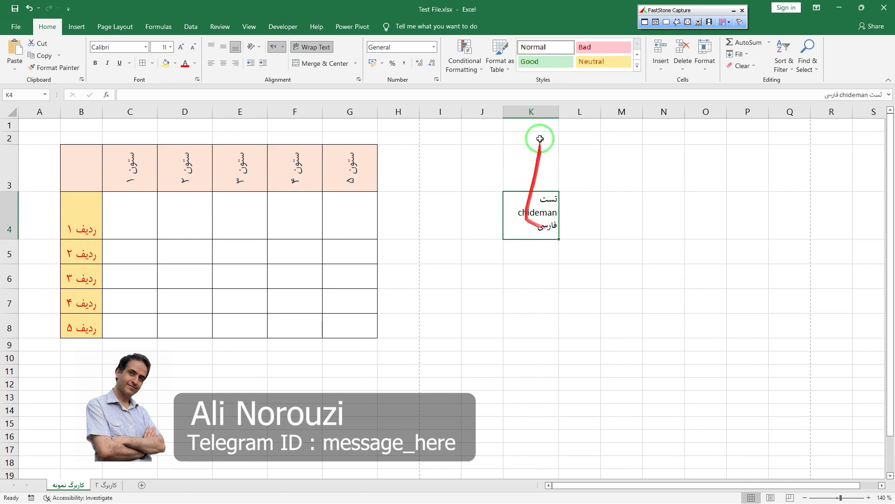
{"action": "left_click_drag", "start_coordinate": [559, 112], "coordinate": [570, 114]}
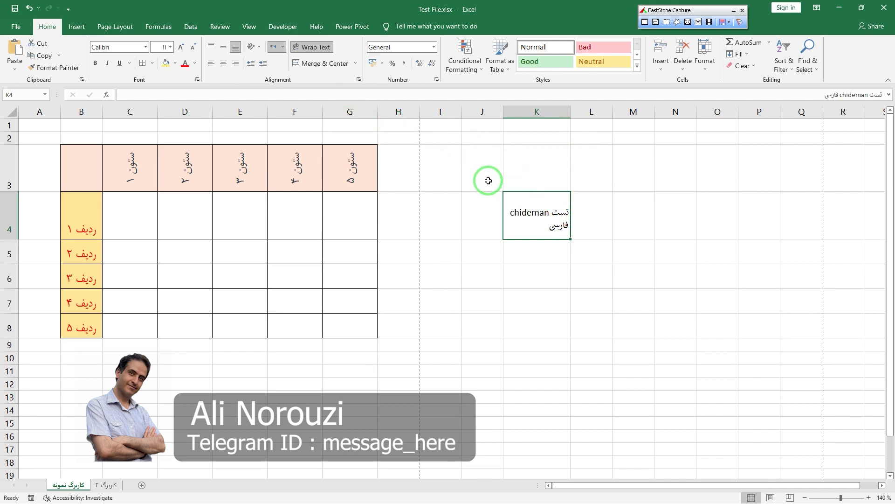
- Enter the heading "سرتیتر" in J6 and the titles "عنوان 1" in J7 and "عنوان 2" in I7
{"action": "left_click", "coordinate": [462, 278]}
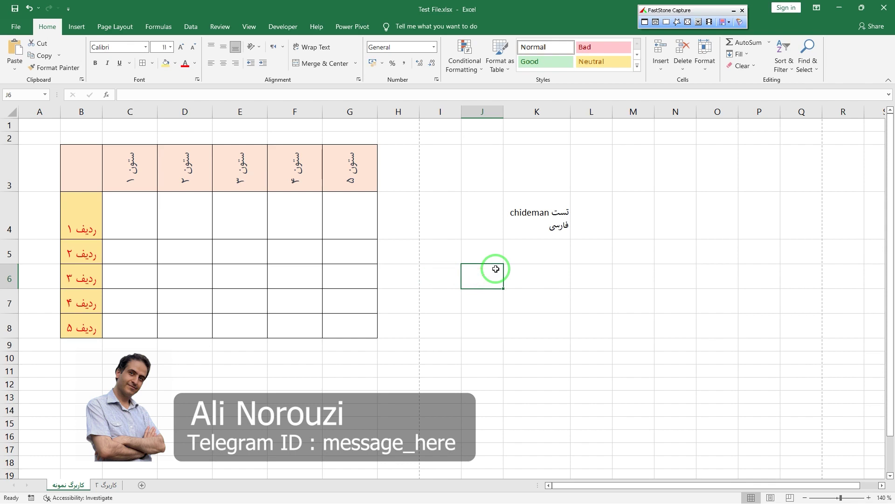
{"action": "type", "text": "s"}
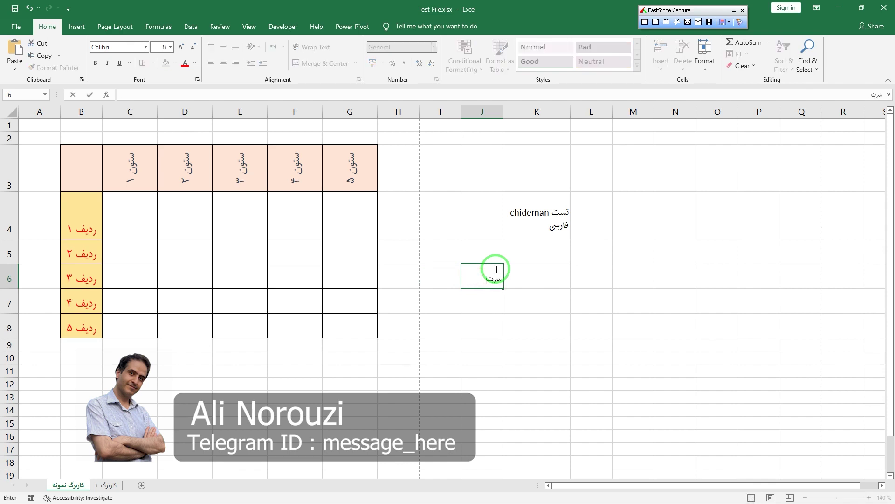
{"action": "key", "text": "Return"}
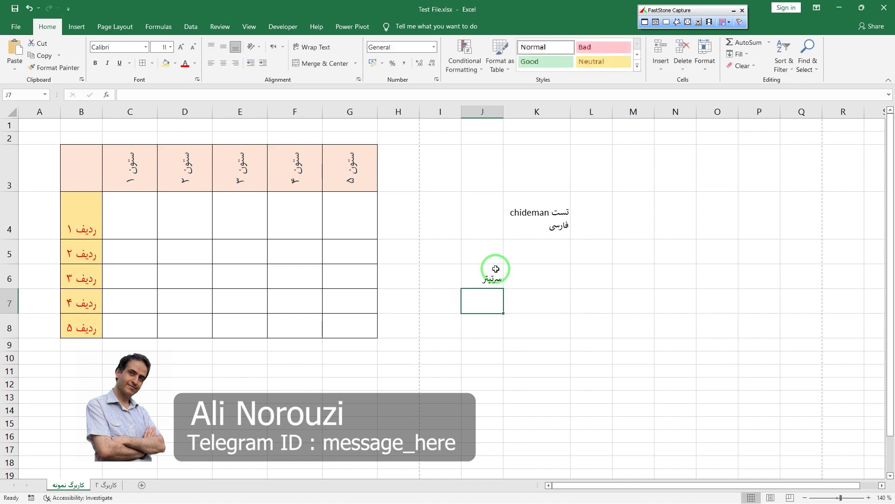
{"action": "left_click", "coordinate": [477, 300]}
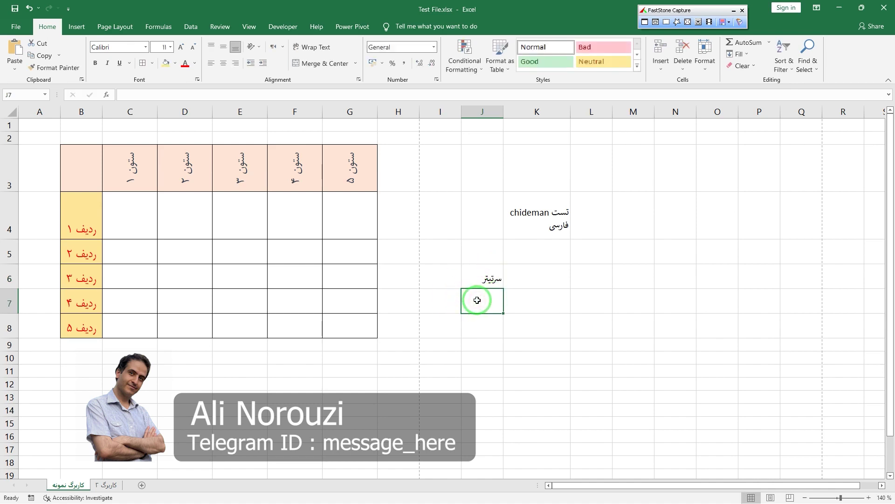
{"action": "type", "text": "عنوان 1"}
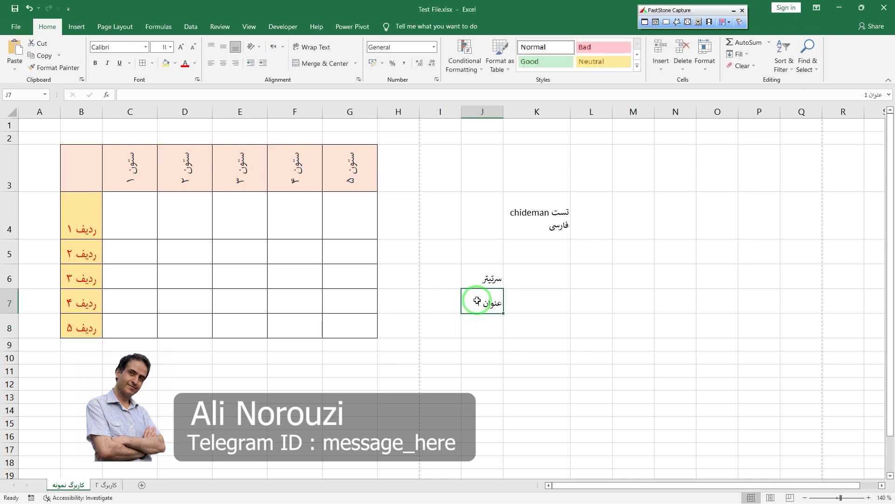
{"action": "key", "text": "Left"}
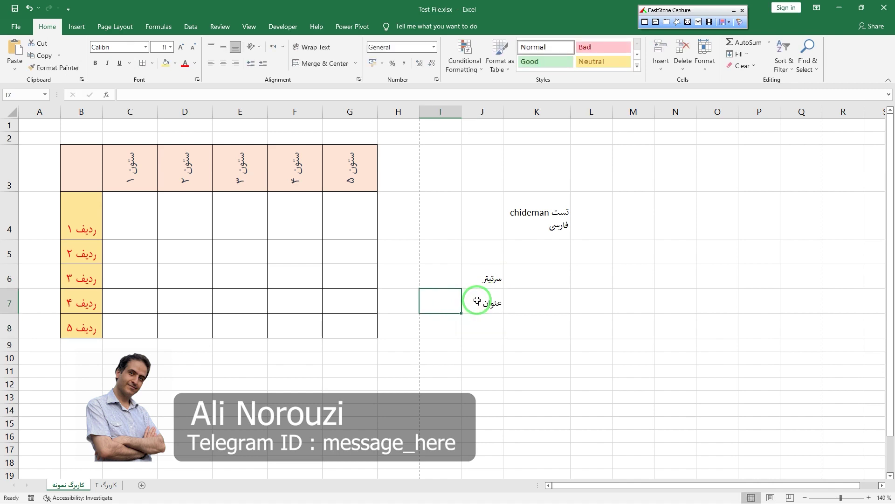
{"action": "type", "text": "ع"}
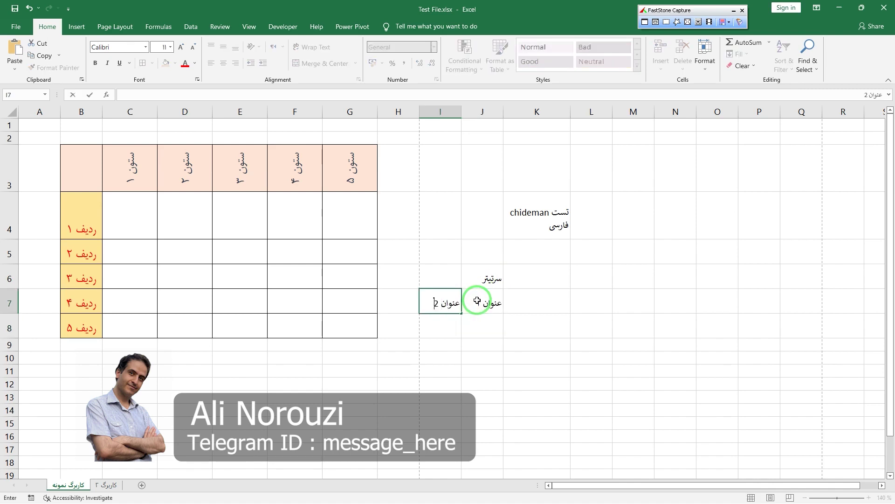
{"action": "type", "text": "نوان 2"}
{"action": "key", "text": "Return"}
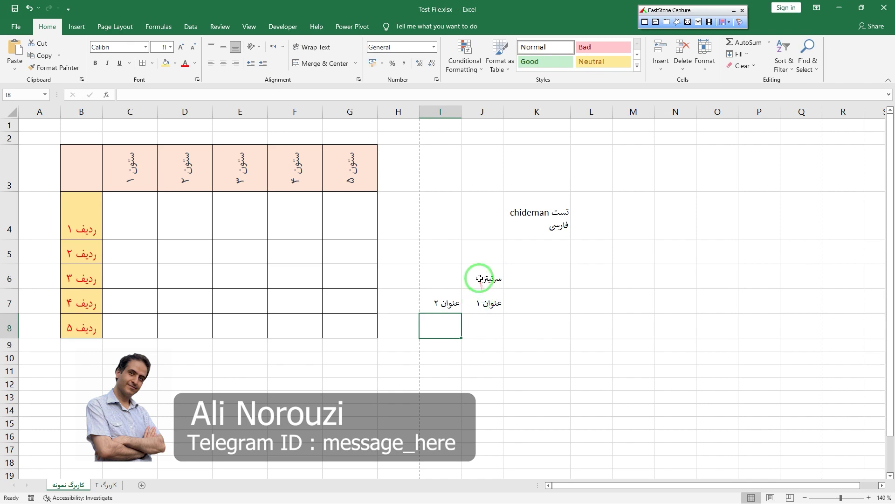
- Merge and center the heading "سرتیتر" across cells I6:J6
{"action": "left_click", "coordinate": [481, 278]}
{"action": "left_click_drag", "start_coordinate": [481, 278], "coordinate": [455, 280]}
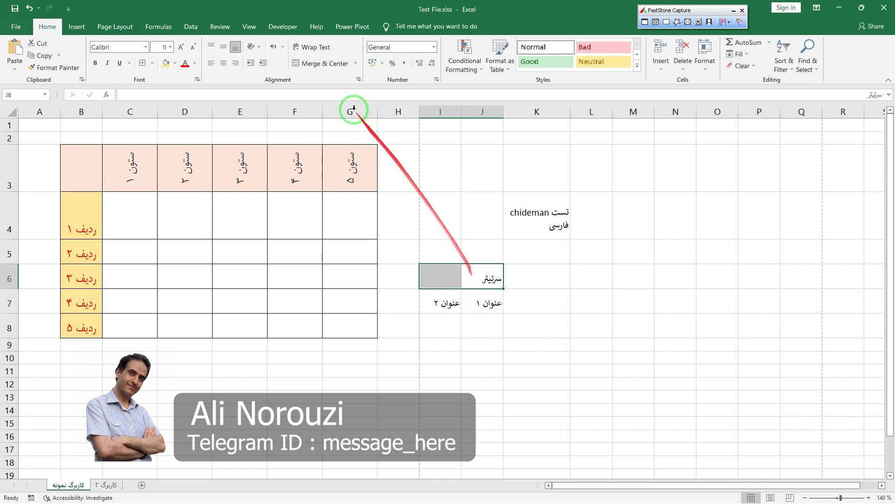
{"action": "left_click", "coordinate": [304, 64]}
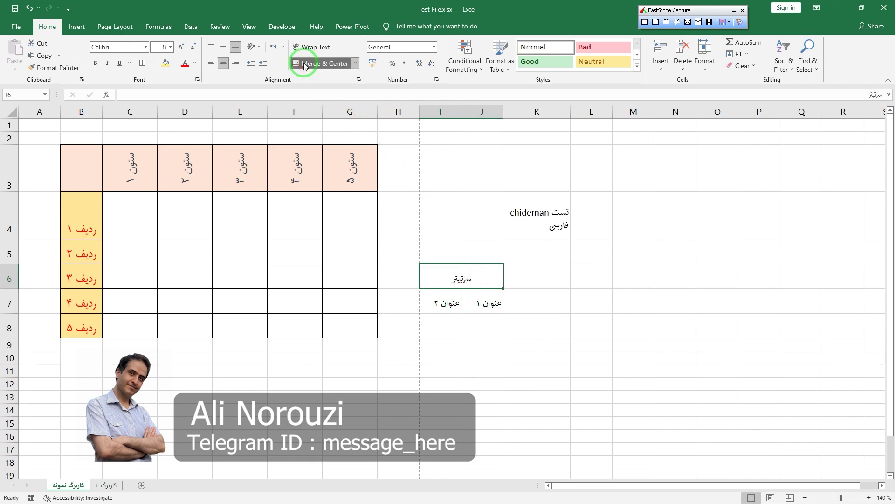
{"action": "left_click", "coordinate": [486, 296]}
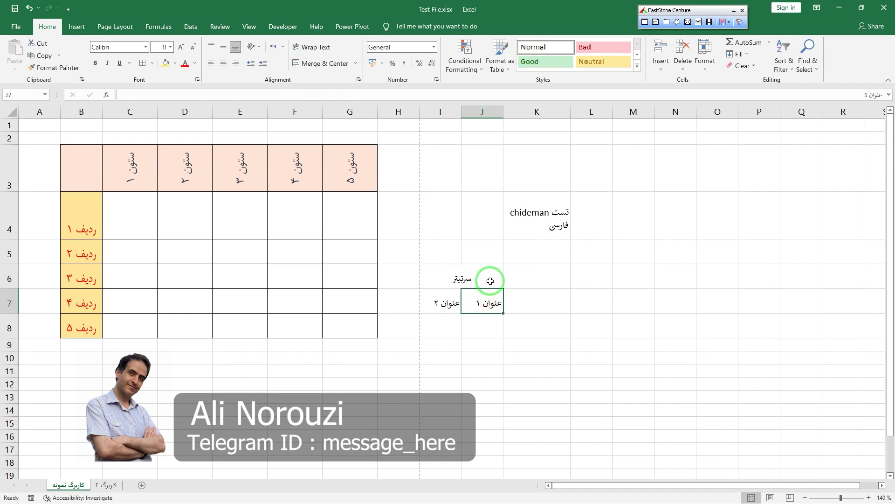
- Fill the merged heading "سرتیتر" in I6:J6 with light gold and the titles in I7:J7 with light orange
{"action": "left_click", "coordinate": [489, 279]}
{"action": "left_click", "coordinate": [166, 63]}
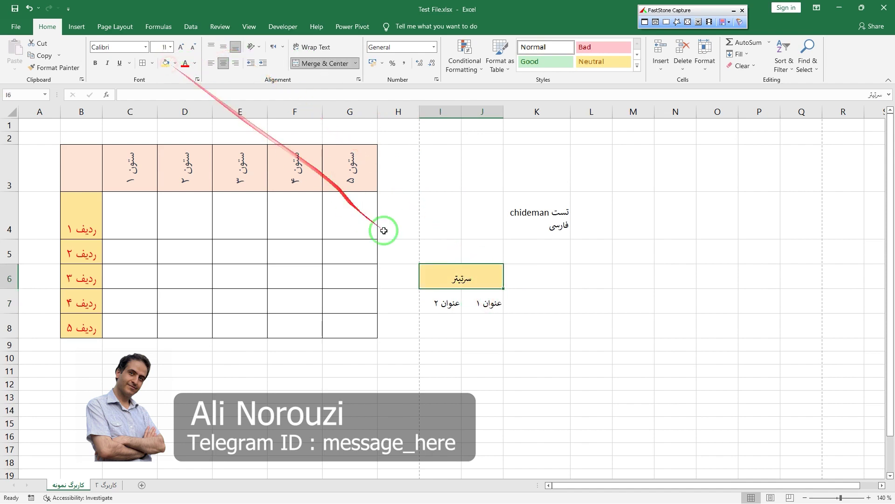
{"action": "left_click_drag", "start_coordinate": [471, 298], "coordinate": [458, 300]}
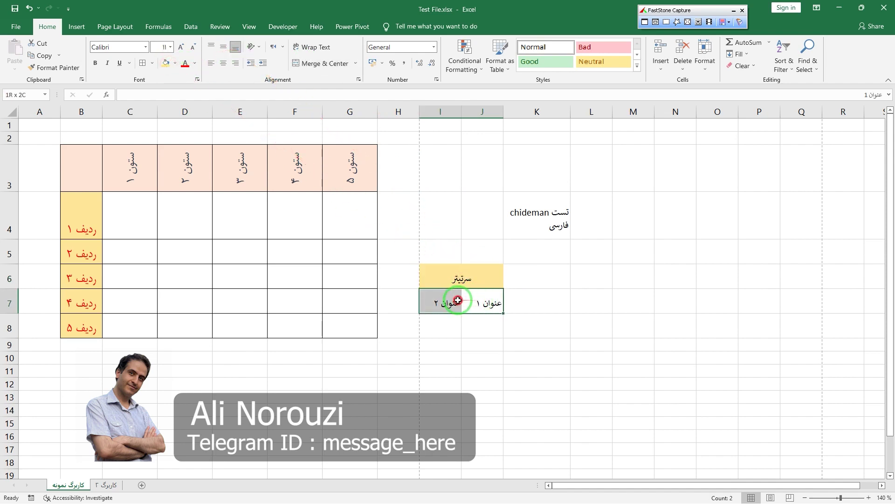
{"action": "left_click", "coordinate": [175, 63]}
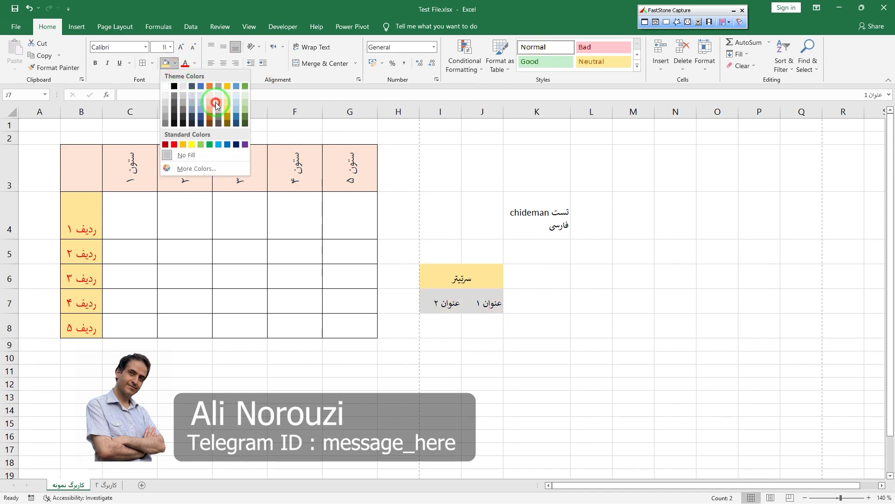
{"action": "left_click", "coordinate": [209, 103]}
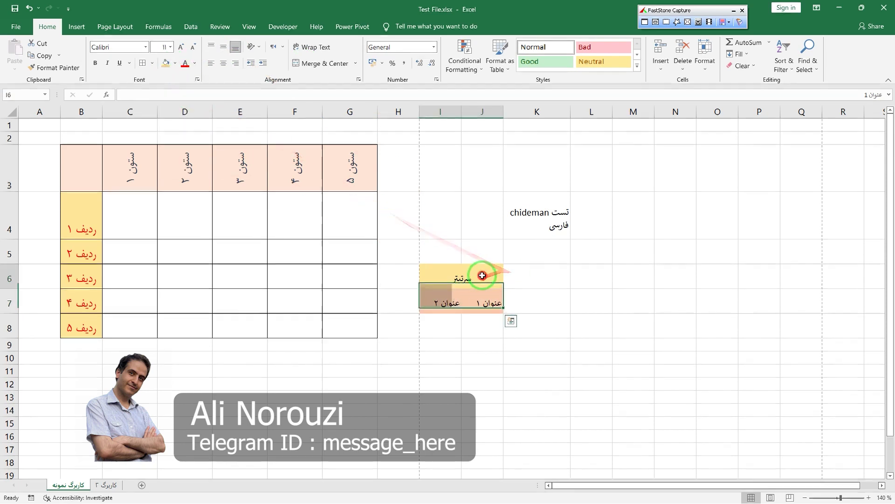
- Apply borders to all cells of the small heading table in I6:J7
{"action": "left_click_drag", "start_coordinate": [486, 272], "coordinate": [465, 300]}
{"action": "left_click", "coordinate": [143, 63]}
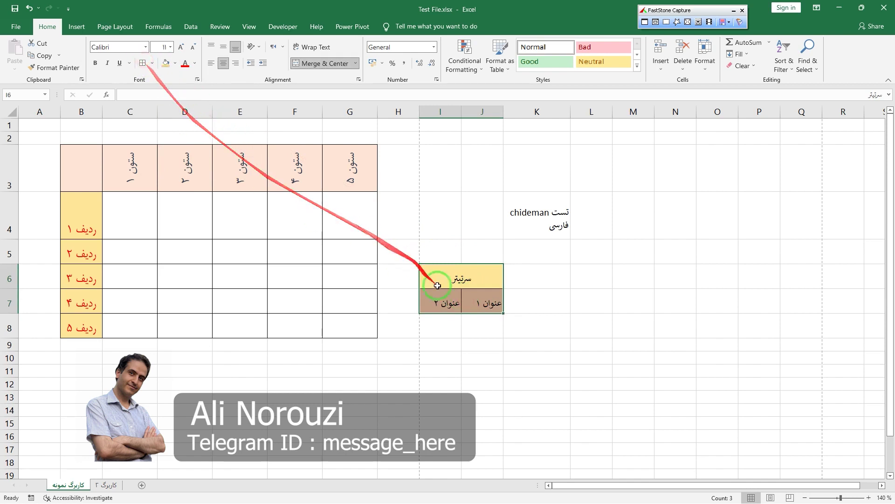
{"action": "left_click", "coordinate": [476, 302]}
{"action": "left_click", "coordinate": [522, 303]}
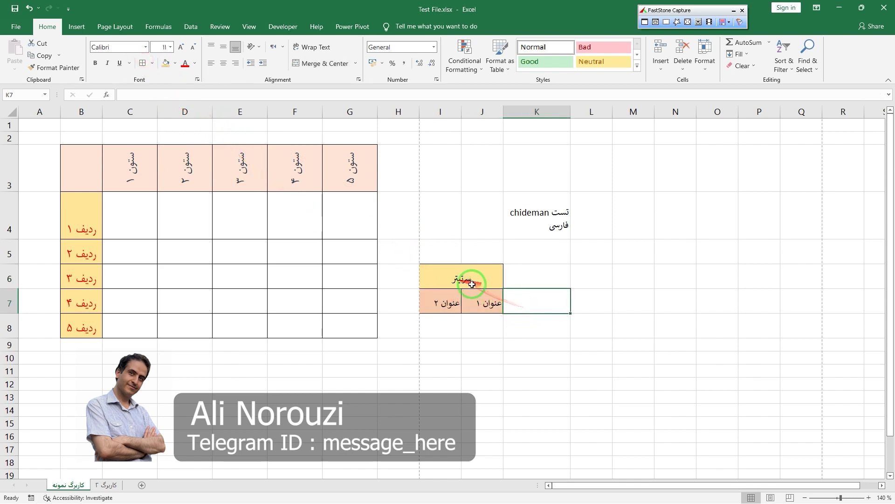
- Unmerge the heading "سرتیتر" in I6:J6, check the separated cells, and undo the unmerge
{"action": "left_click", "coordinate": [462, 276]}
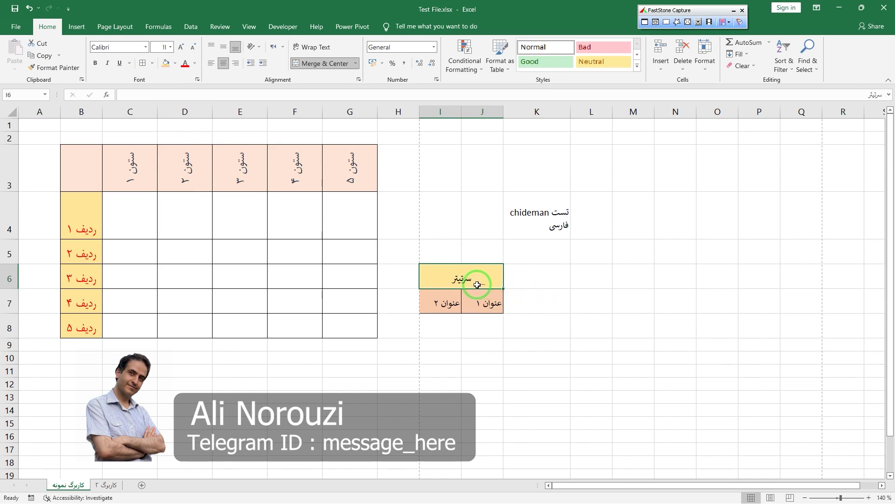
{"action": "left_click", "coordinate": [354, 63]}
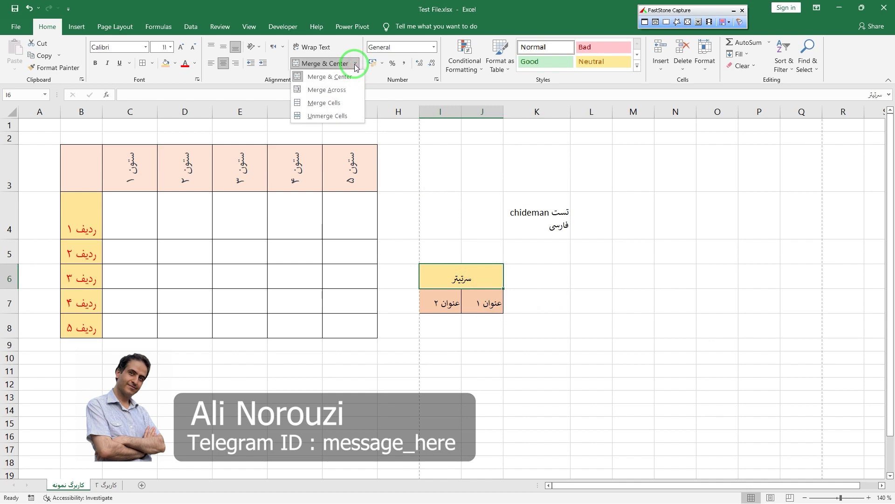
{"action": "left_click", "coordinate": [346, 116]}
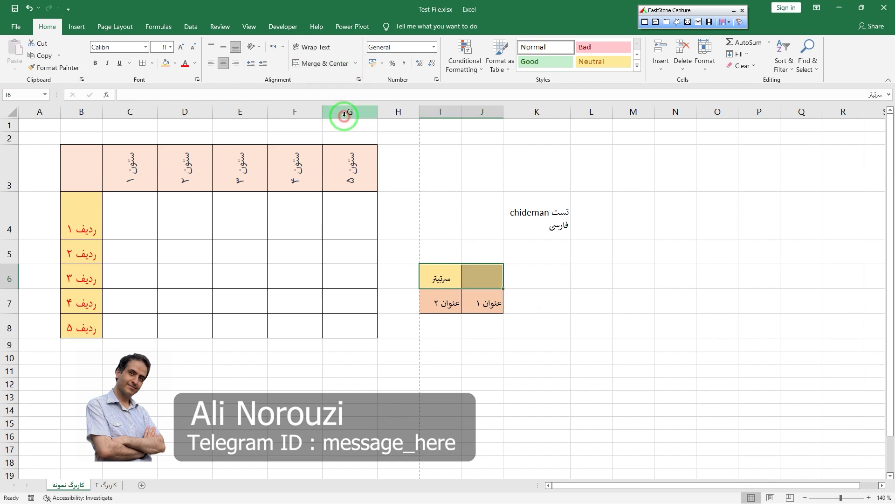
{"action": "left_click", "coordinate": [471, 276]}
{"action": "left_click", "coordinate": [449, 276]}
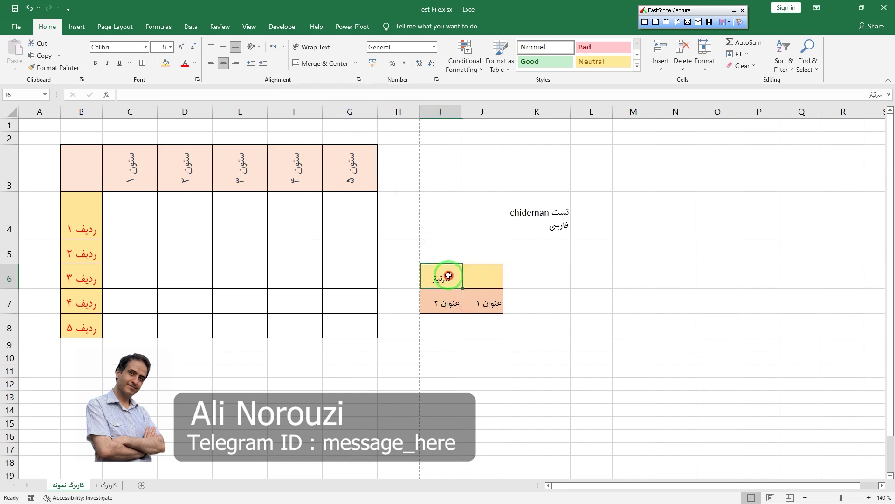
{"action": "left_click", "coordinate": [29, 9]}
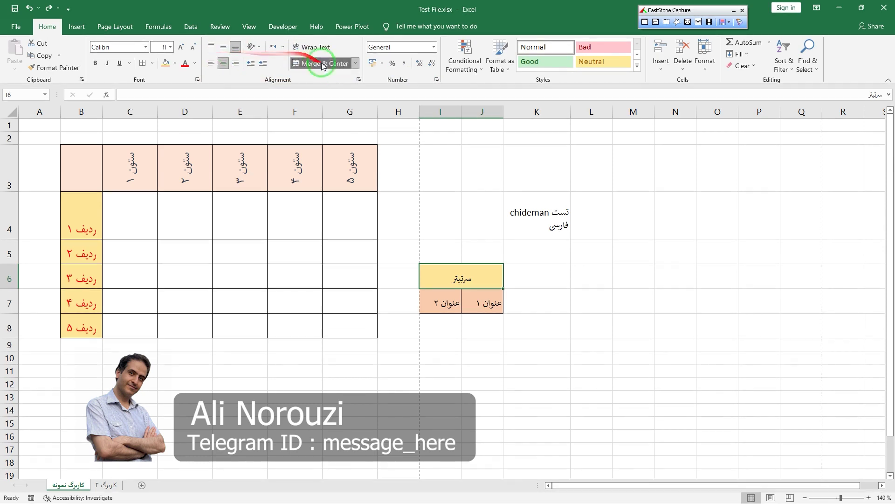
- Review the alignment and font settings of the heading cell in Format Cells, leaving them as they are
{"action": "left_click", "coordinate": [358, 80]}
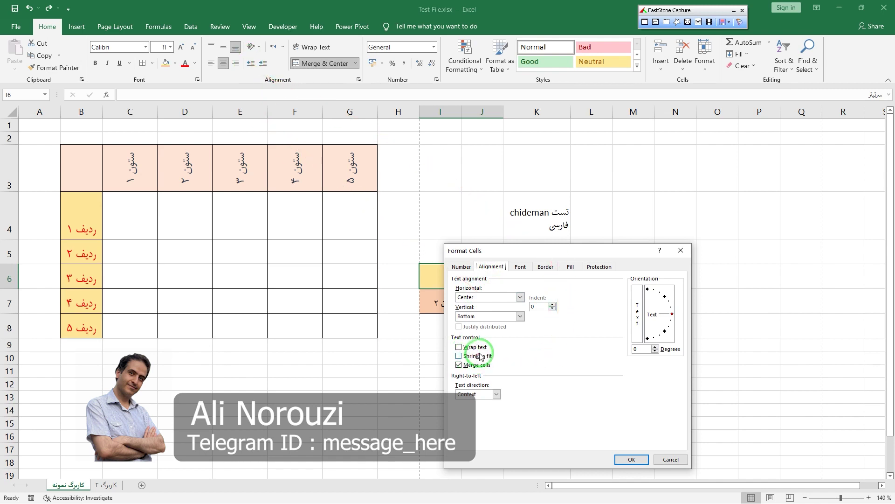
{"action": "left_click", "coordinate": [680, 250]}
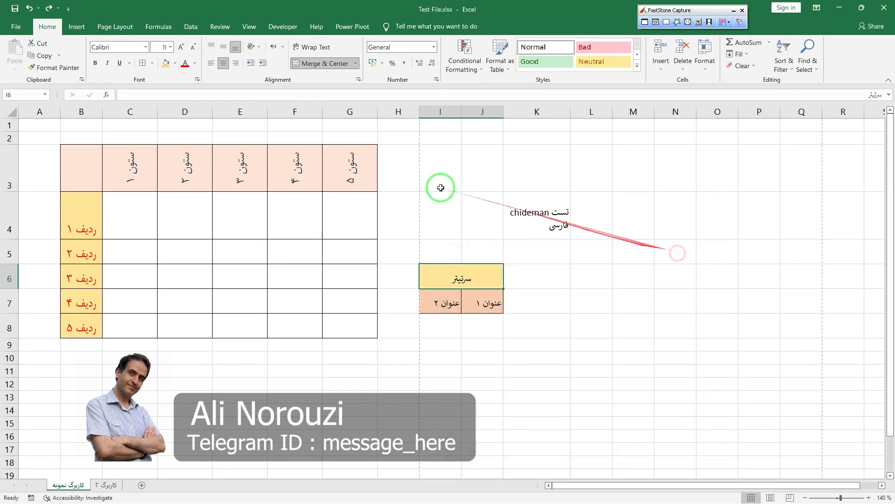
{"action": "left_click", "coordinate": [197, 80]}
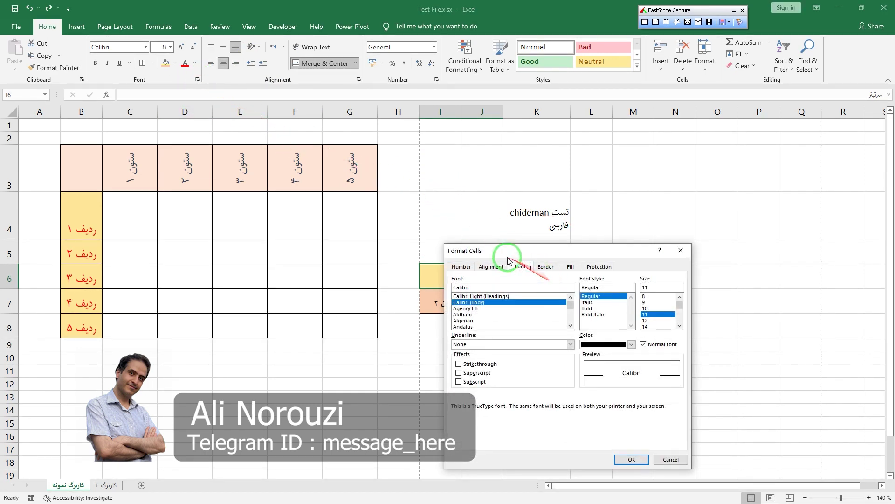
{"action": "left_click_drag", "start_coordinate": [498, 252], "coordinate": [428, 190]}
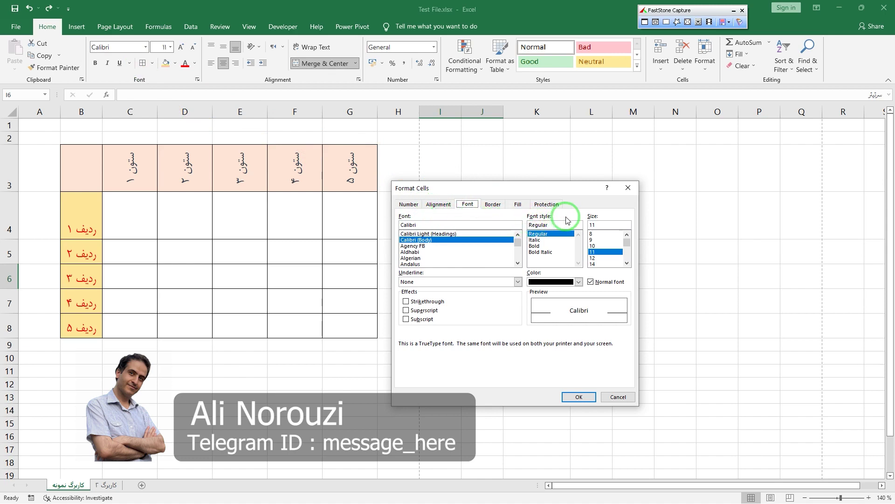
{"action": "left_click", "coordinate": [627, 189]}
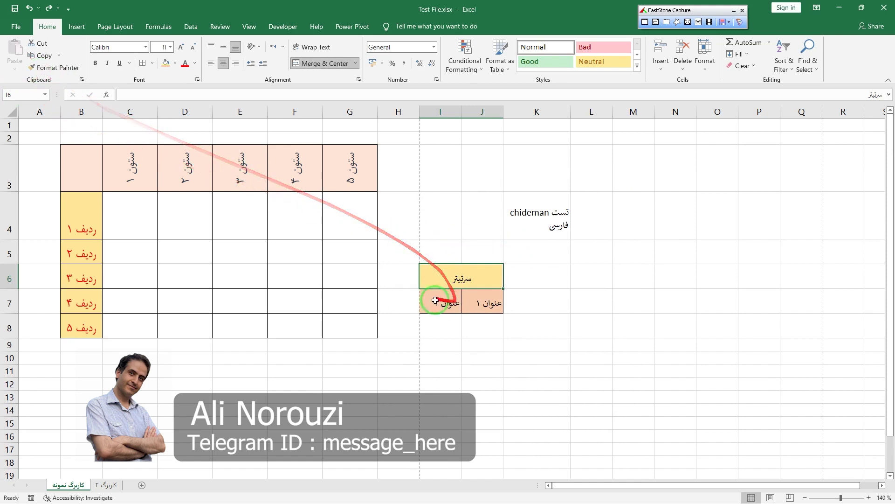
- Copy the title "عنوان 1" from J7 into J8, and select cell J10 below it
{"action": "left_click", "coordinate": [481, 305]}
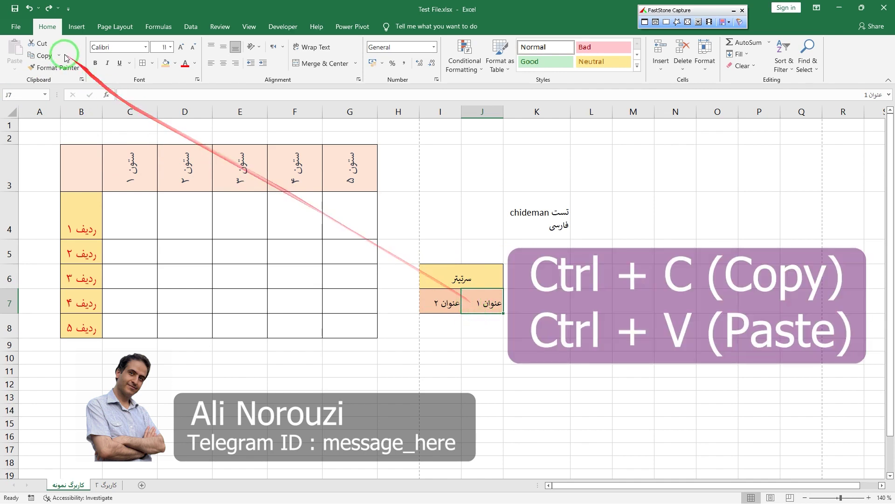
{"action": "left_click", "coordinate": [45, 56]}
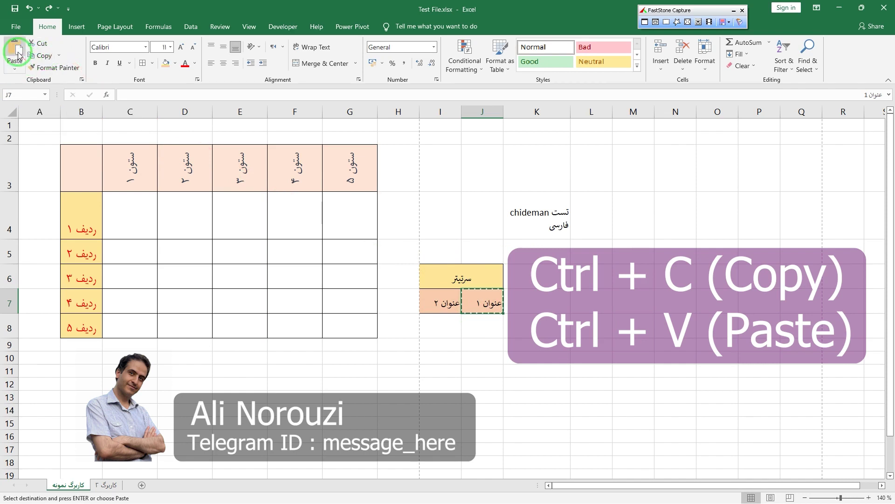
{"action": "left_click", "coordinate": [485, 326]}
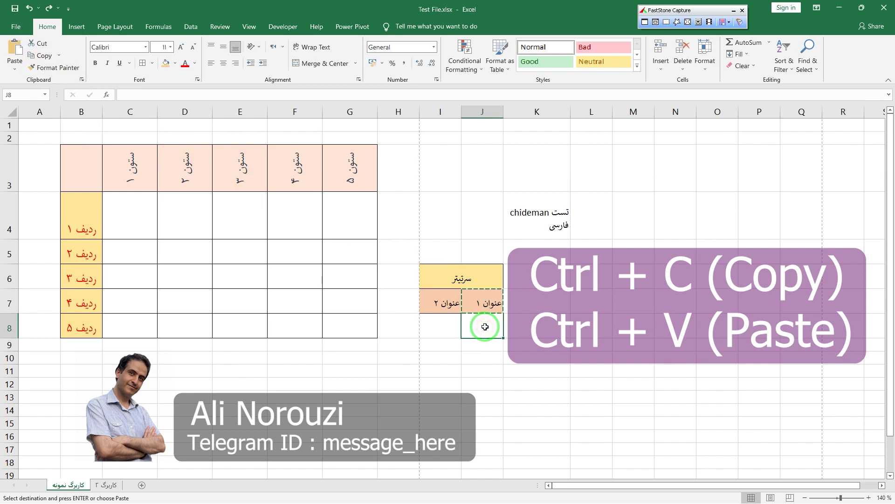
{"action": "left_click", "coordinate": [15, 51]}
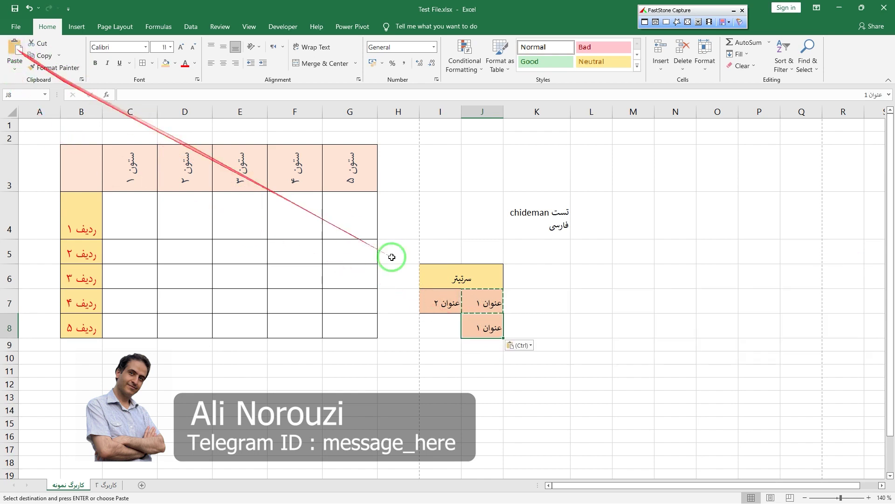
{"action": "left_click", "coordinate": [482, 345]}
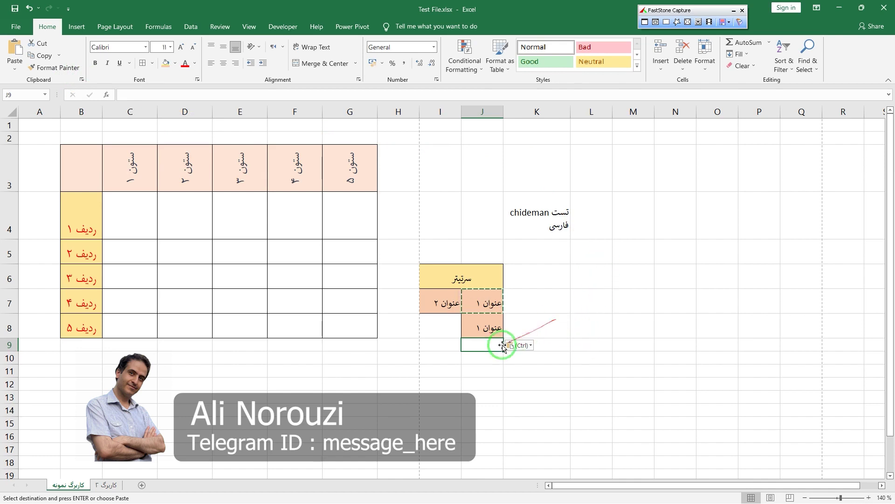
{"action": "left_click", "coordinate": [478, 358]}
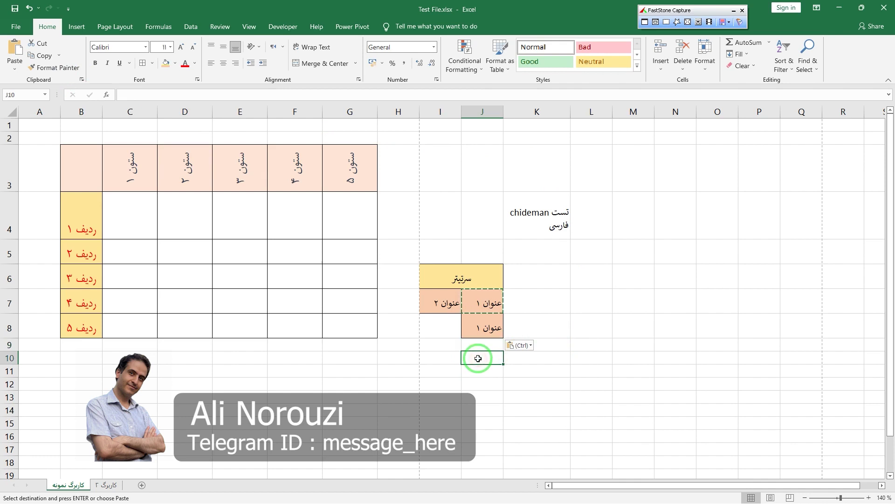